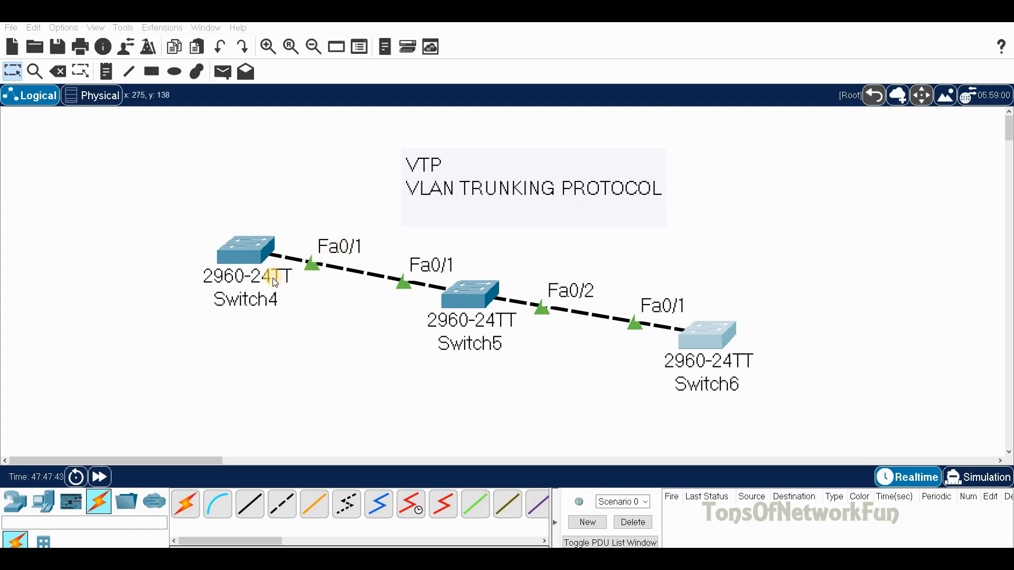
Step: Shift Switch4 slightly up and left and rename it Server
left_click(260, 252)
left_click_drag(259, 250, 244, 228)
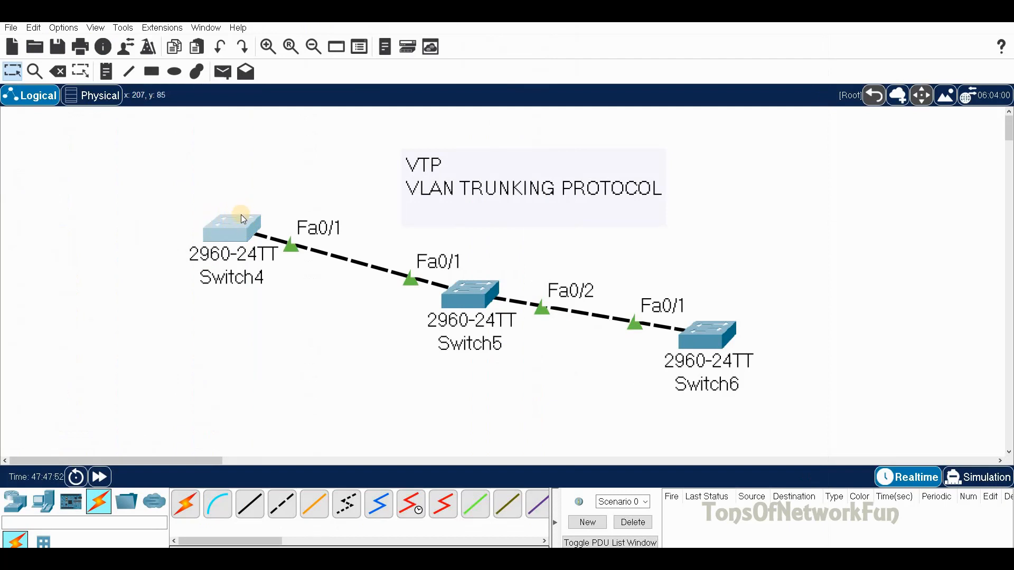
left_click(240, 280)
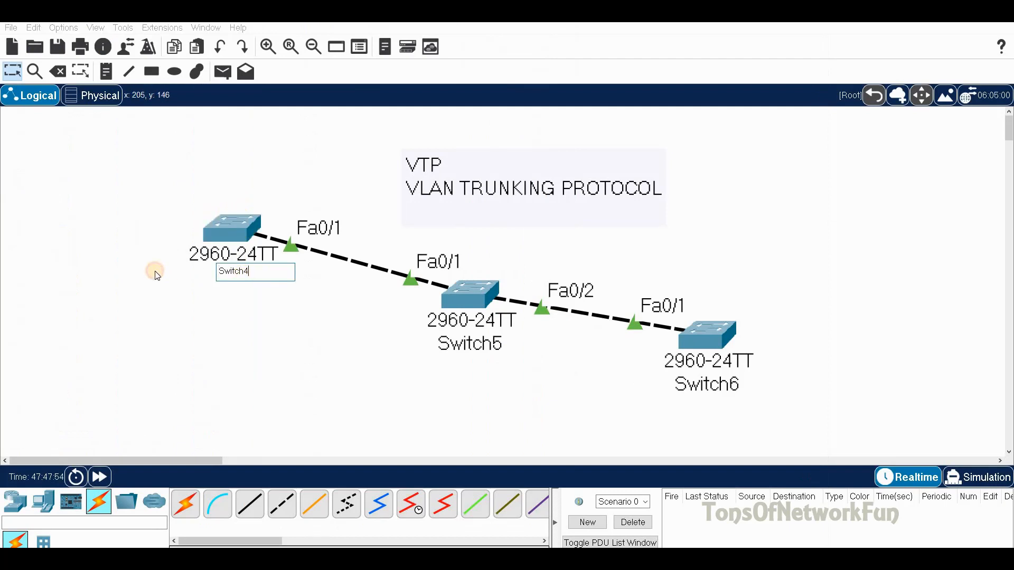
type("S")
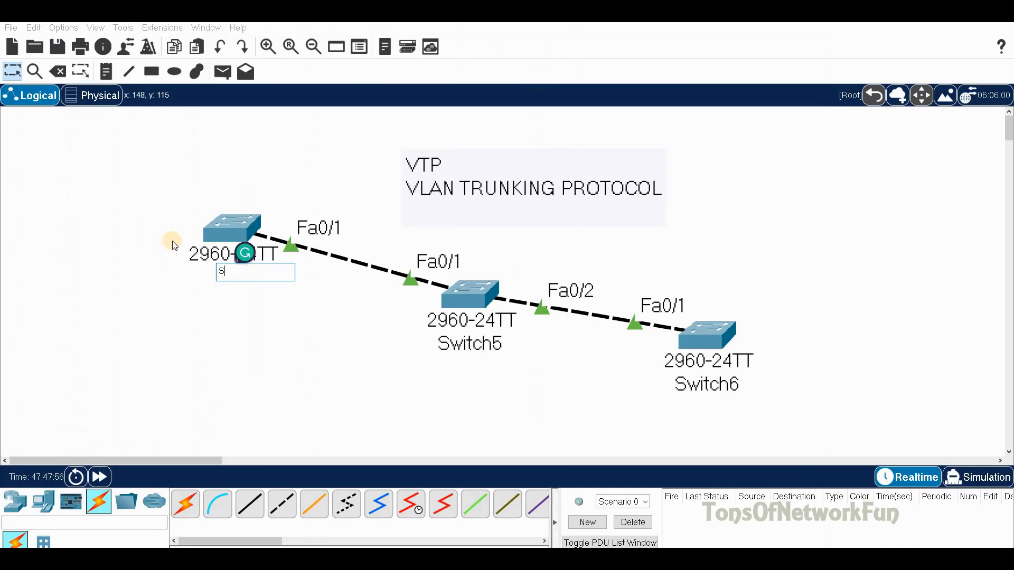
type("erver")
key("Return")
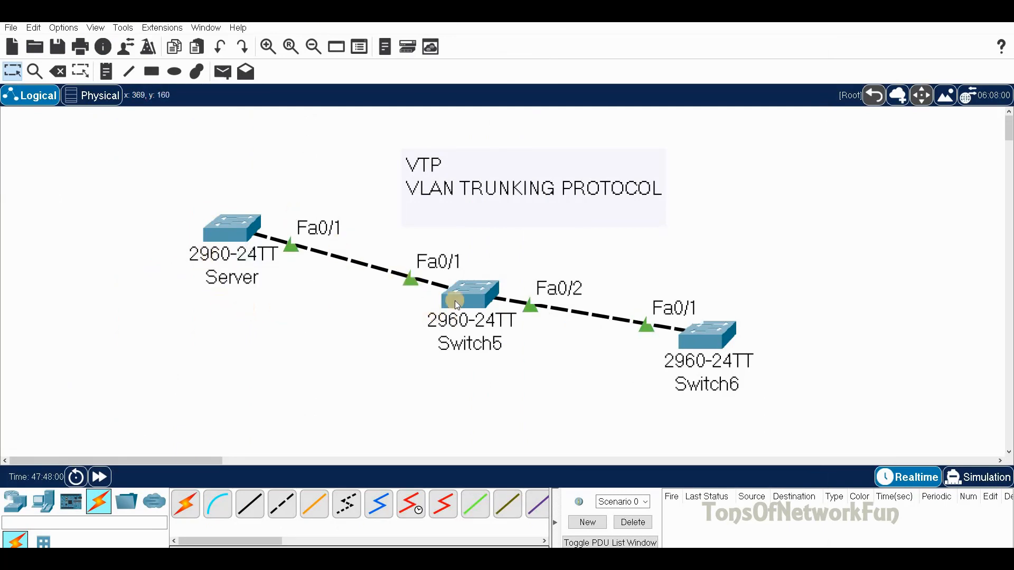
Step: Rename Switch5 to Transparent and Switch6 to Client
left_click(482, 344)
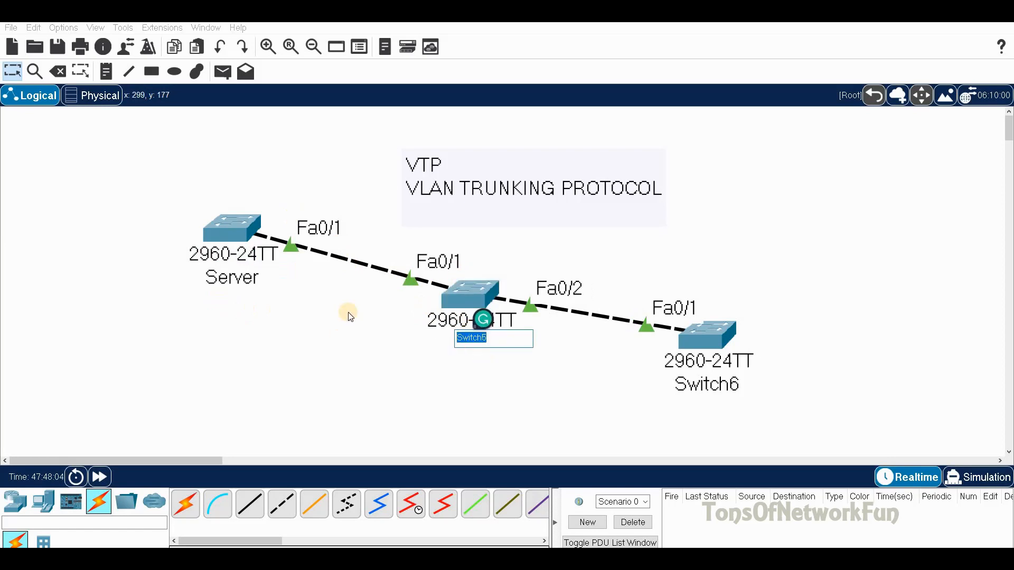
type("Transparent")
left_click(458, 375)
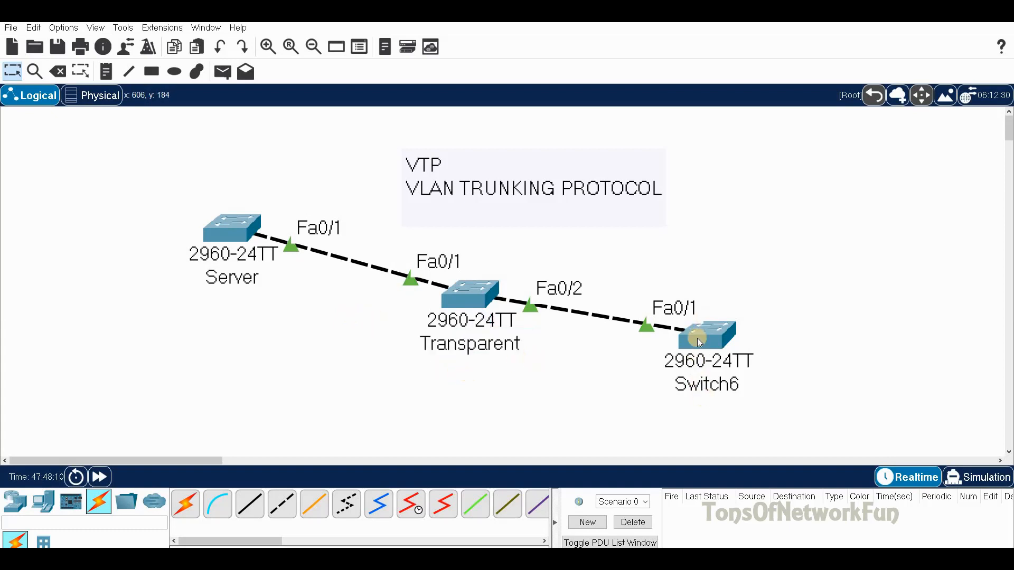
left_click(720, 384)
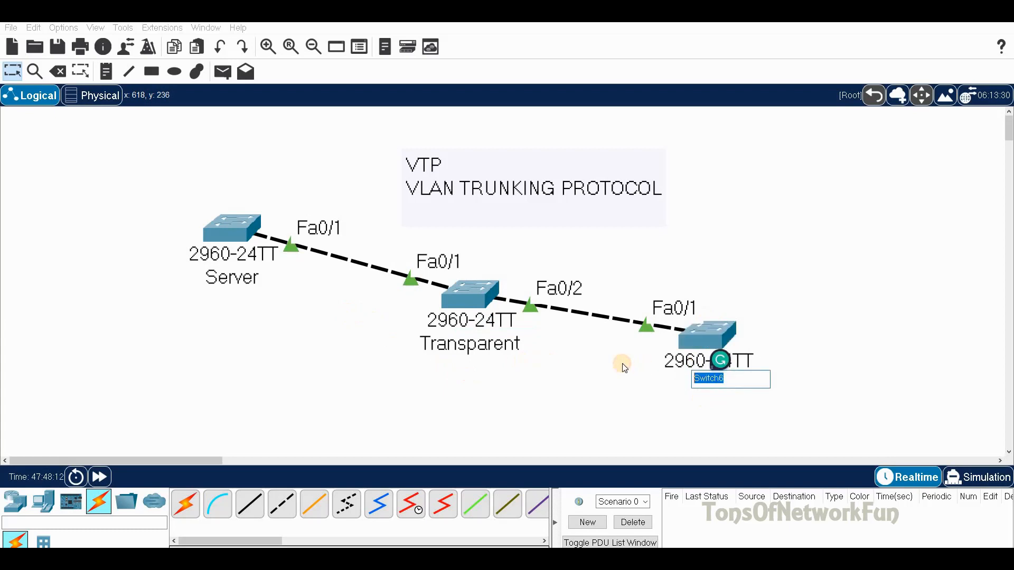
type("Client")
left_click(574, 382)
left_click(236, 233)
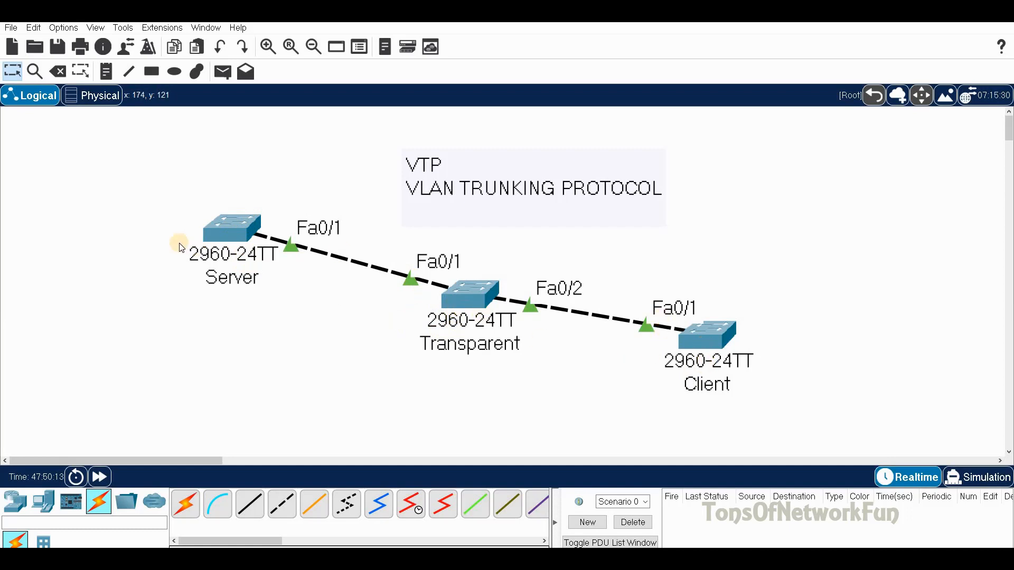
Step: Open the Server switch's CLI and enter global configuration mode (en, conf t)
left_click(243, 234)
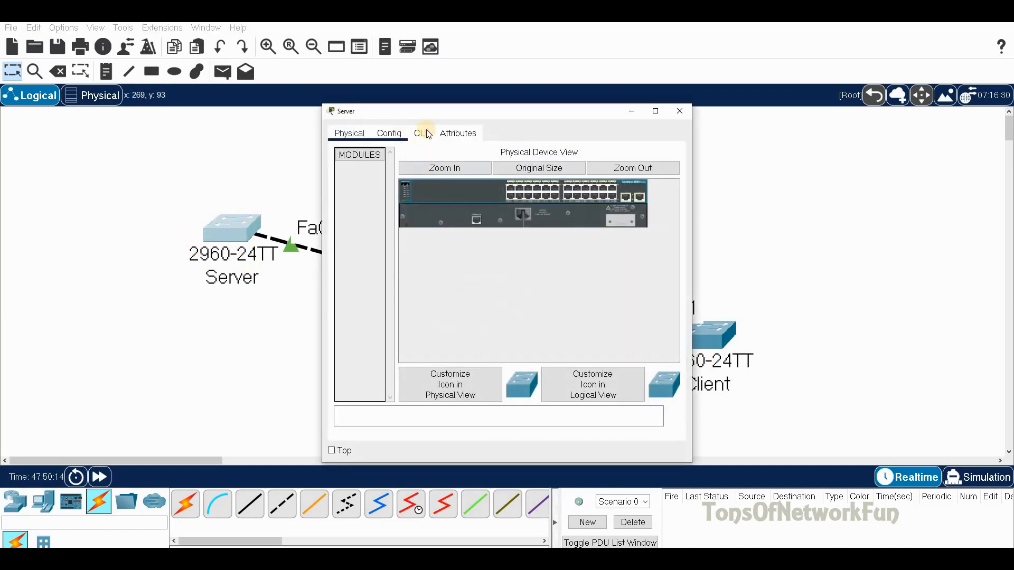
left_click(422, 133)
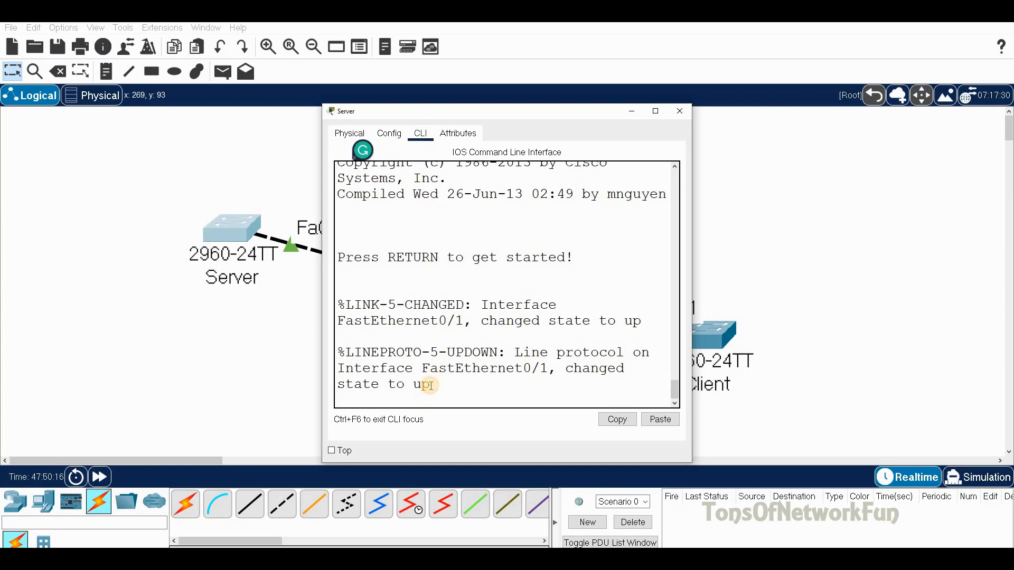
key("Return")
type("en")
key("Return")
type("conf t")
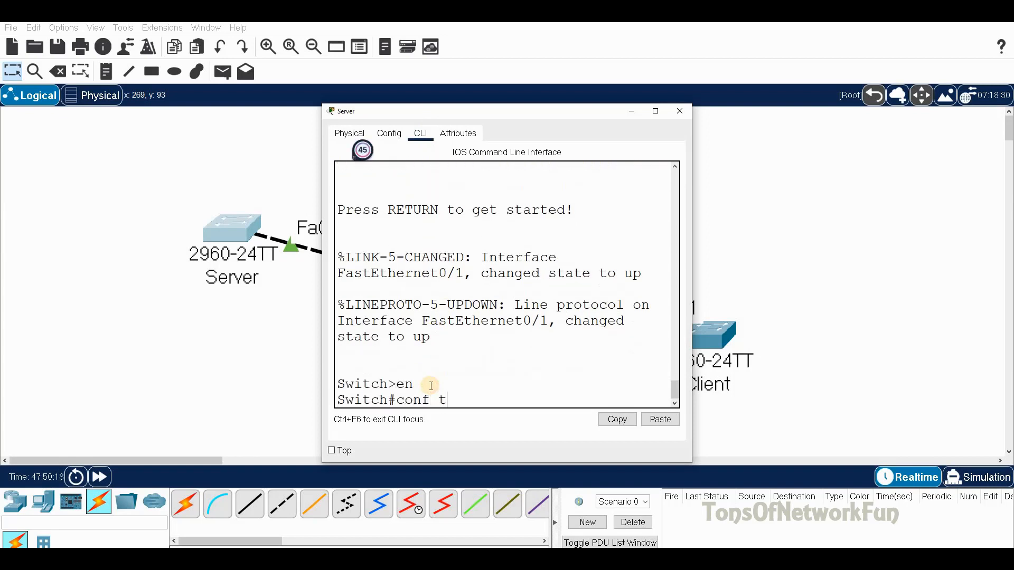
key("Return")
Step: Set the Server's interface Fa0/1 to switchport mode trunk
type("int")
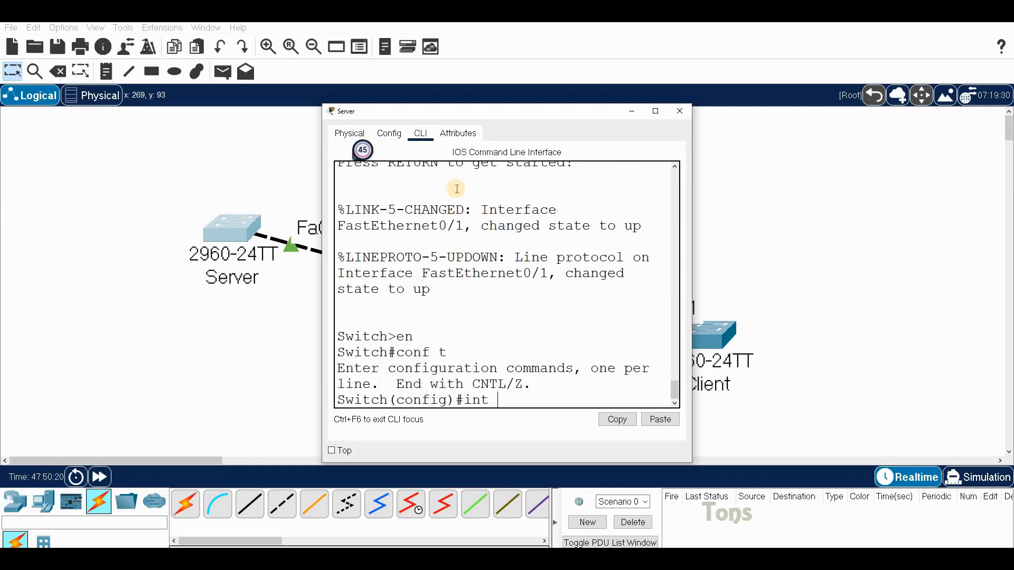
left_click_drag(426, 116, 483, 112)
type("f0/1")
key("Return")
type("sw")
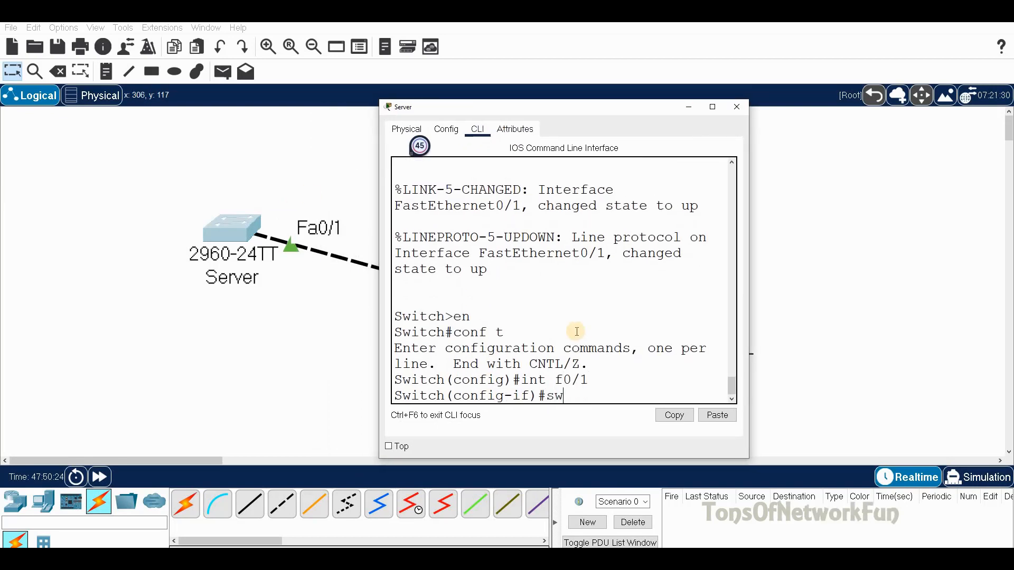
key("Tab")
type("m")
key("Tab")
type("t")
key("Tab")
key("Return")
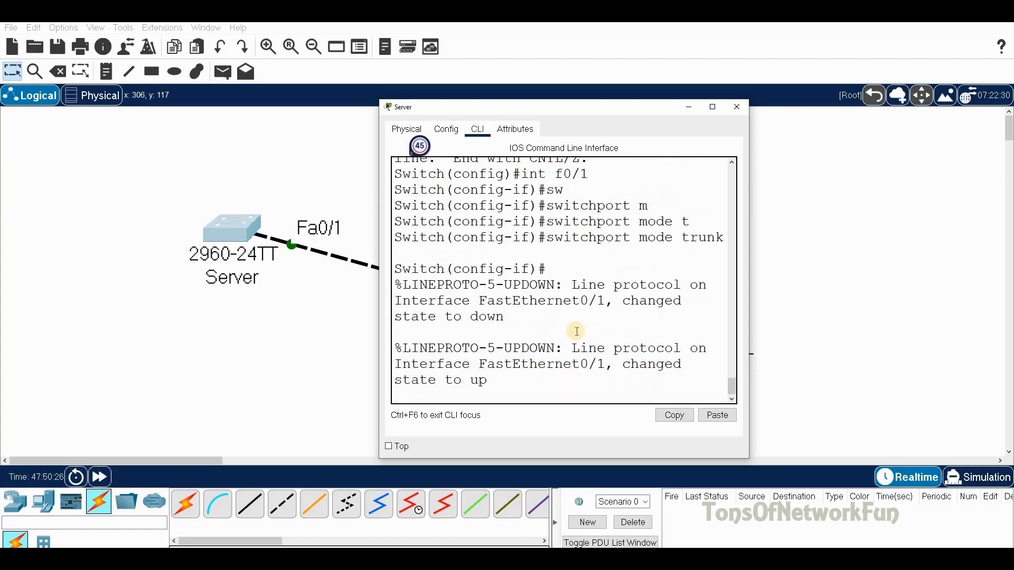
Step: Save the Server configuration with do wr and close its window
key("Return")
type("do")
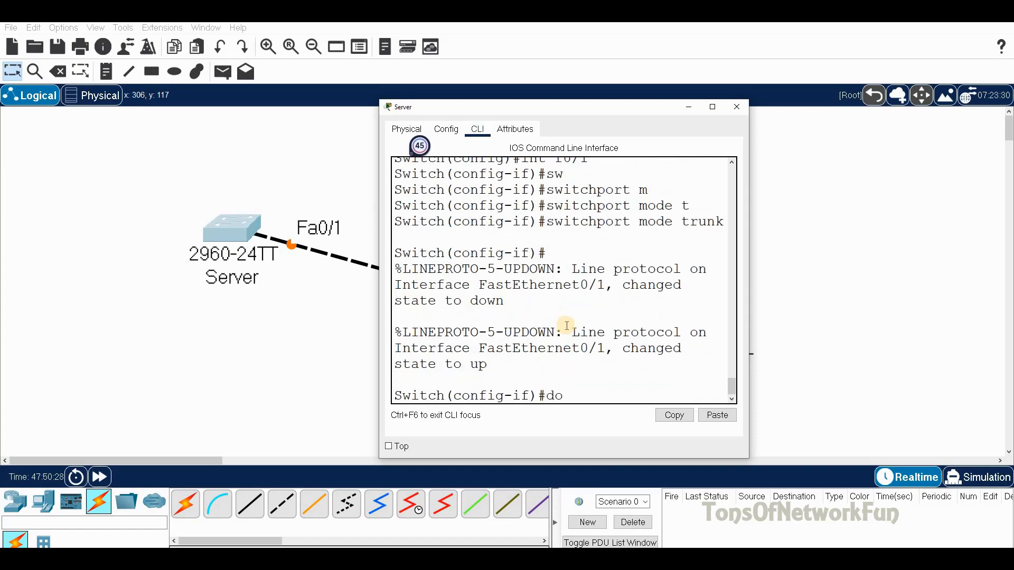
type(" wr")
key("Return")
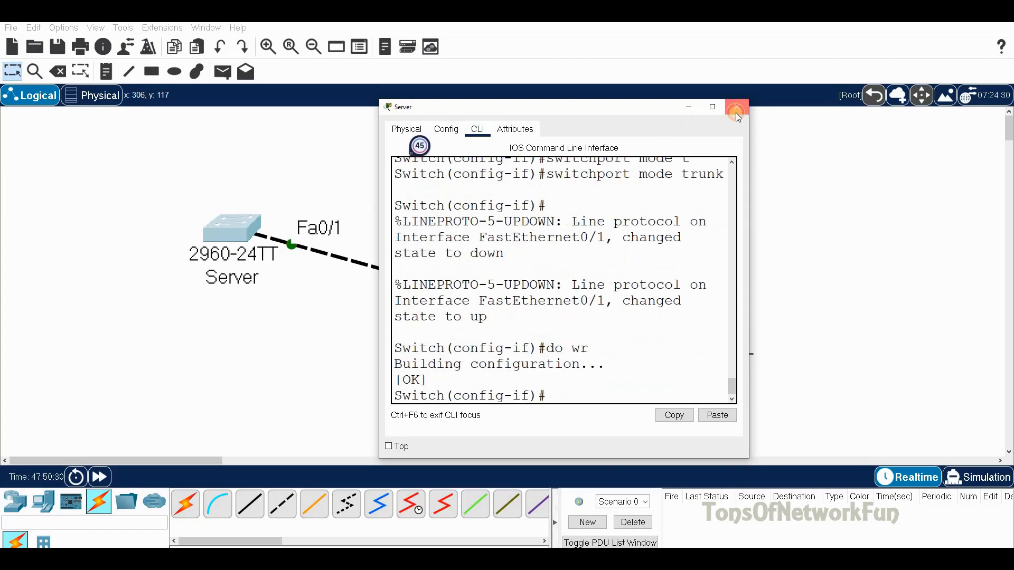
left_click(737, 111)
Step: Open the Transparent switch's CLI and enter global configuration mode
left_click(492, 293)
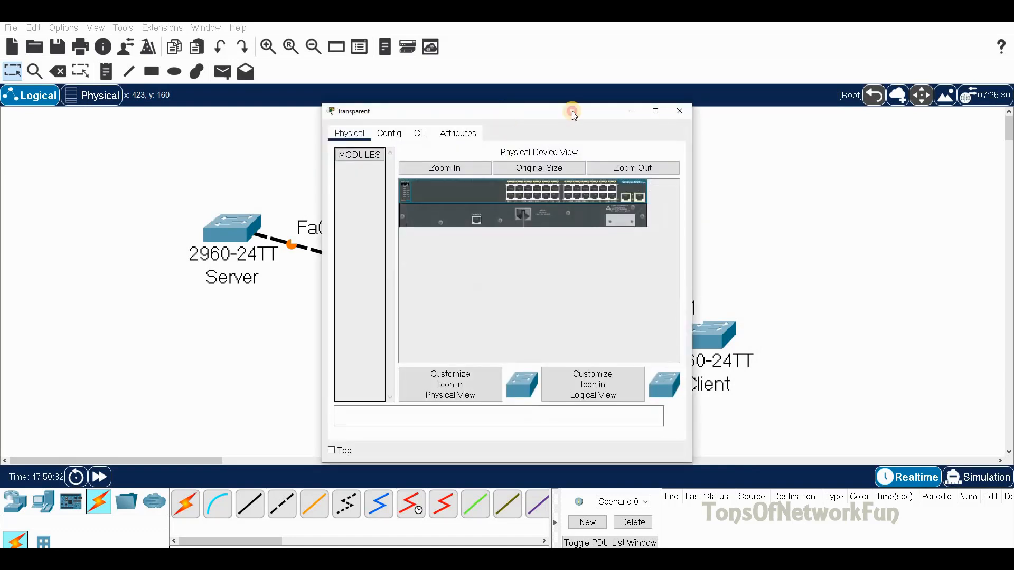
left_click_drag(572, 111, 816, 103)
left_click_drag(757, 105, 806, 95)
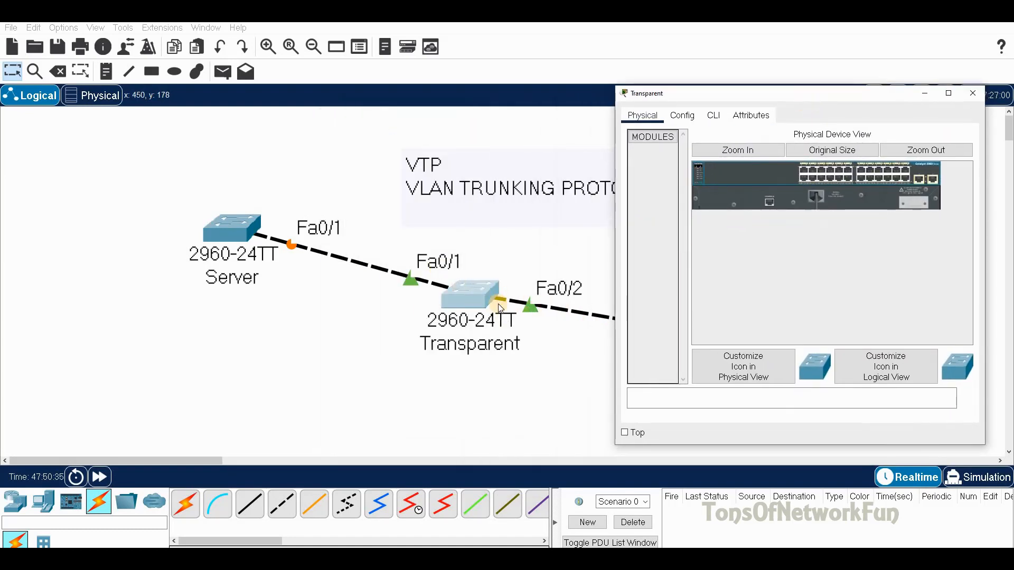
left_click(713, 115)
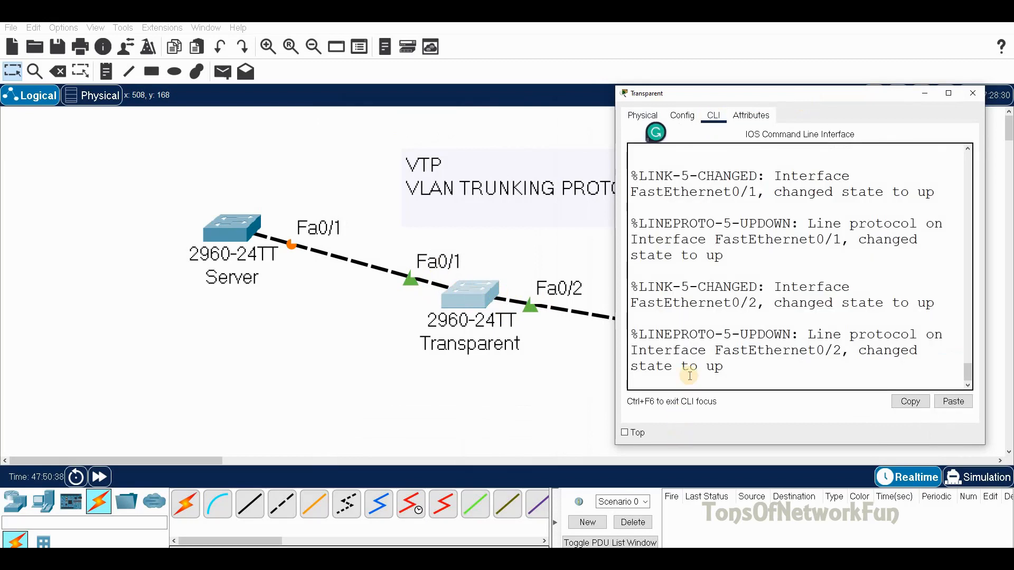
key("Return")
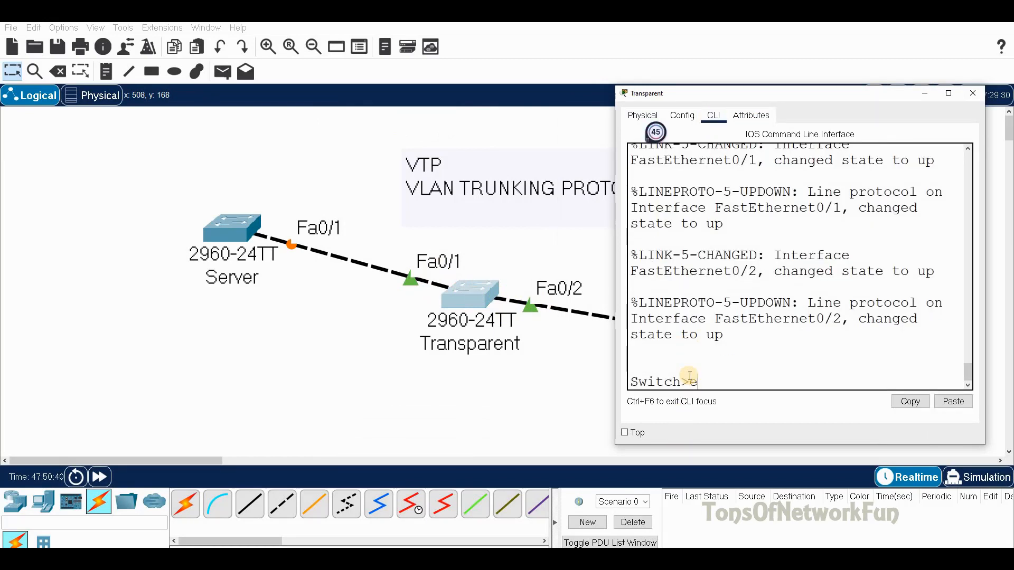
type("en")
key("Return")
type("conf t")
key("Return")
Step: Set interface range fa0/1-2 on Transparent to switchport mode trunk
type("int ra")
key("Tab")
type("fa0/1-2")
key("Return")
type("sw")
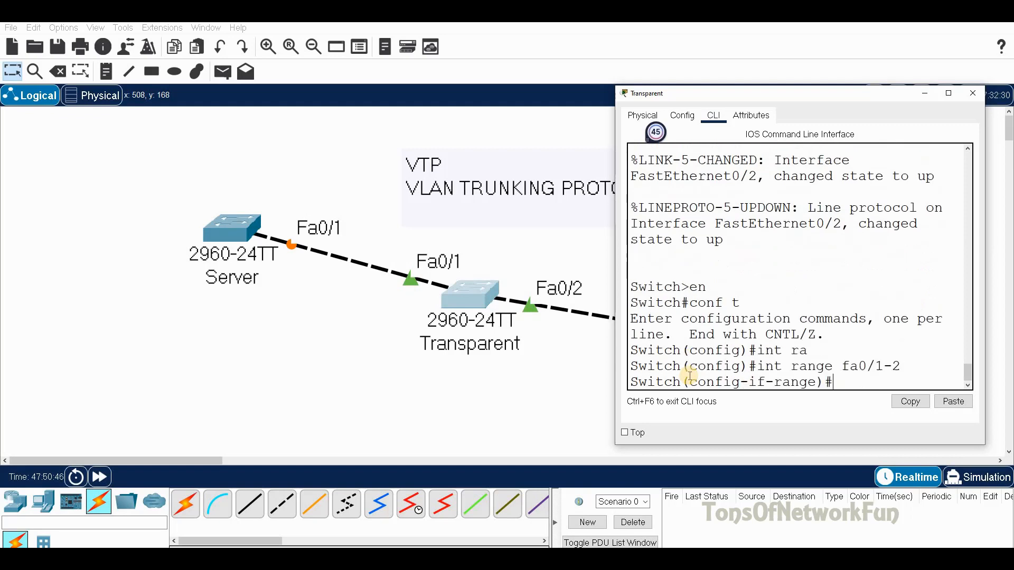
key("Tab")
type("m")
key("Tab")
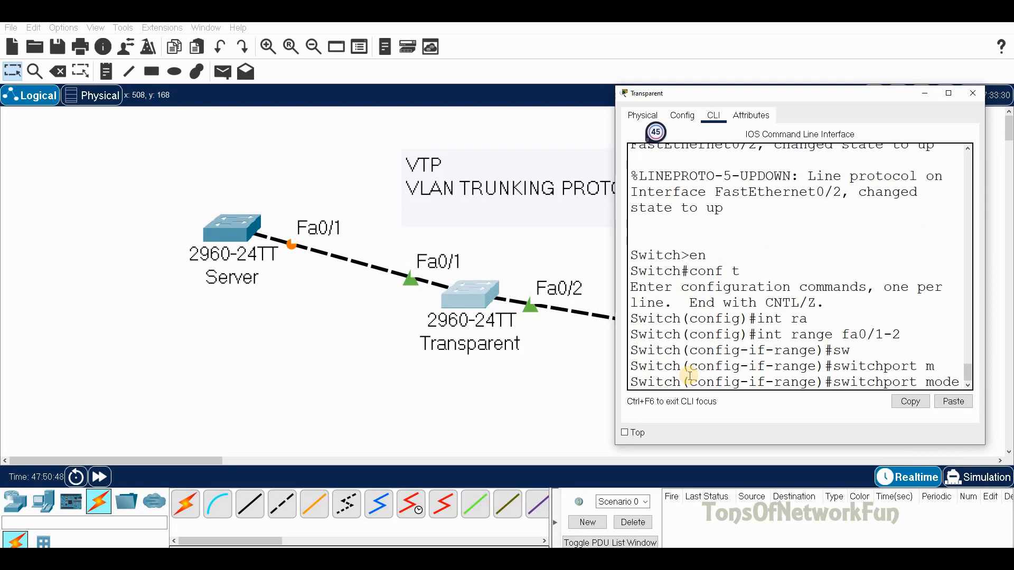
type("trunk")
key("Return")
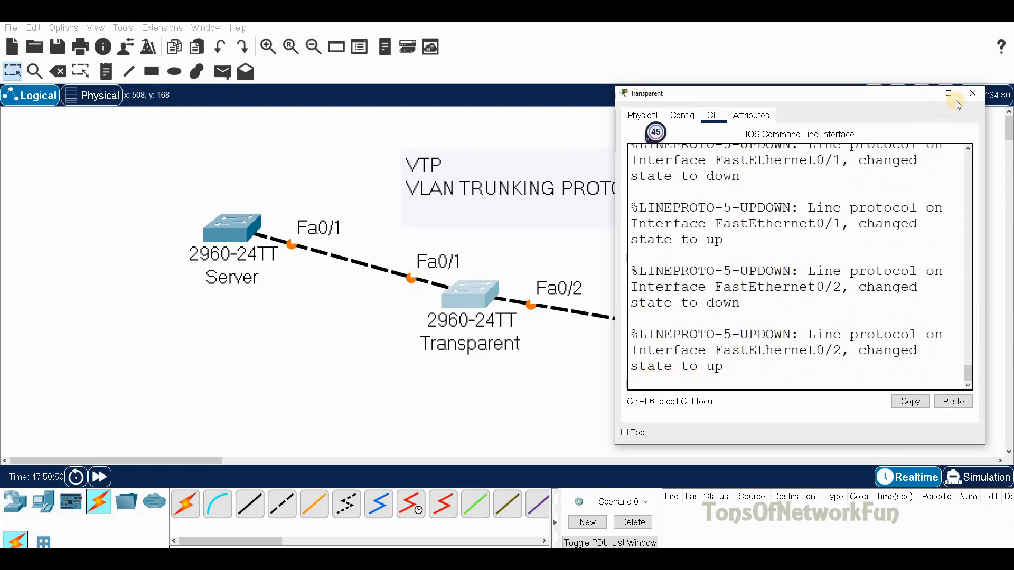
Step: Save the Transparent configuration with do wr and close its window
type("do wr")
key("Return")
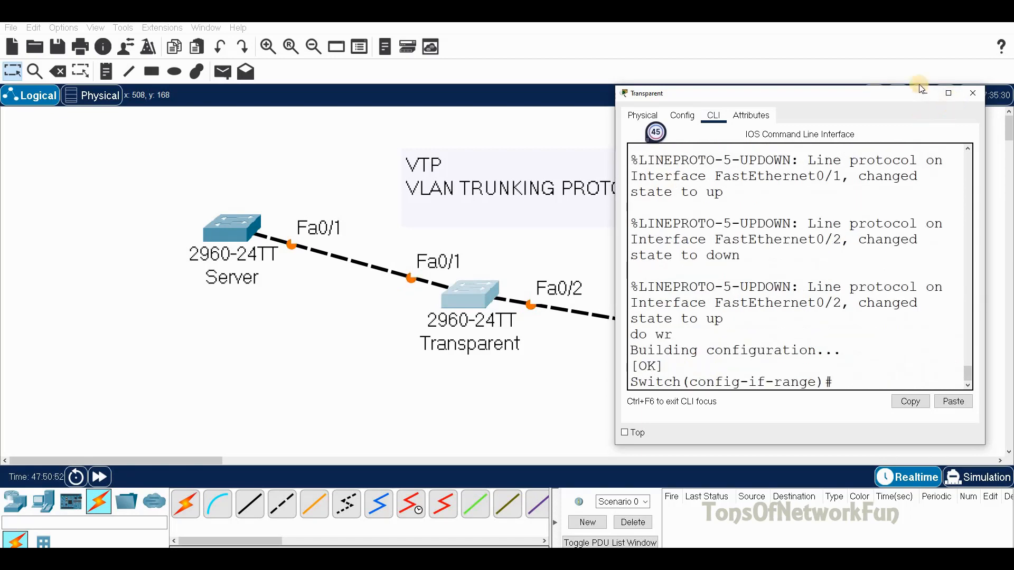
left_click(972, 93)
Step: Open the Client switch's CLI and enter global configuration mode
left_click(714, 331)
left_click(421, 133)
left_click_drag(531, 117, 417, 117)
left_click(374, 386)
key("Return")
type("en")
key("Return")
type("conf t")
key("Return")
Step: Set the Client's Fa0/1 to switchport mode trunk and close the window
type("int fa0/1")
key("Return")
type("sw")
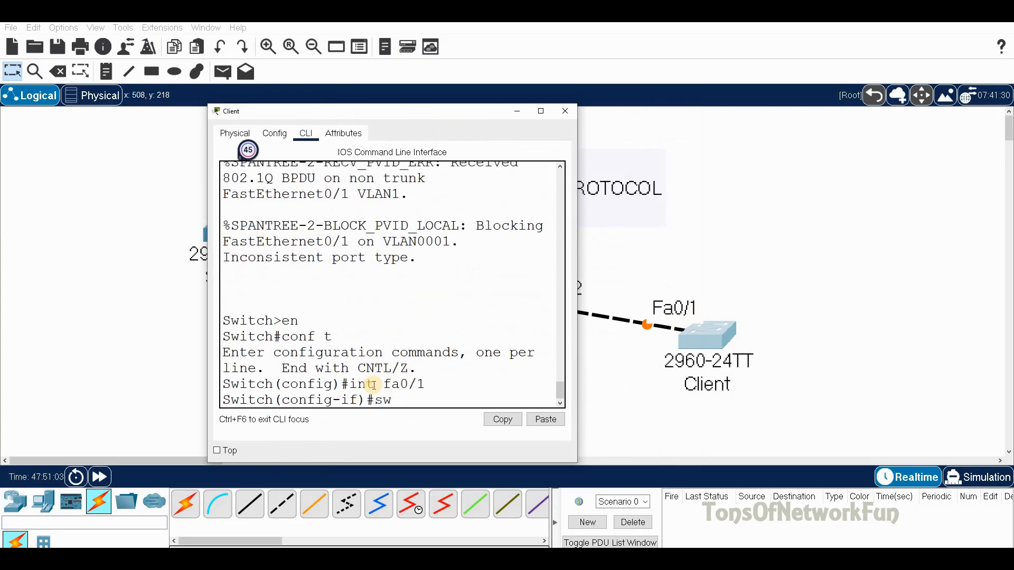
key("Tab")
type("m")
key("Tab")
type("t")
key("Tab")
key("Return")
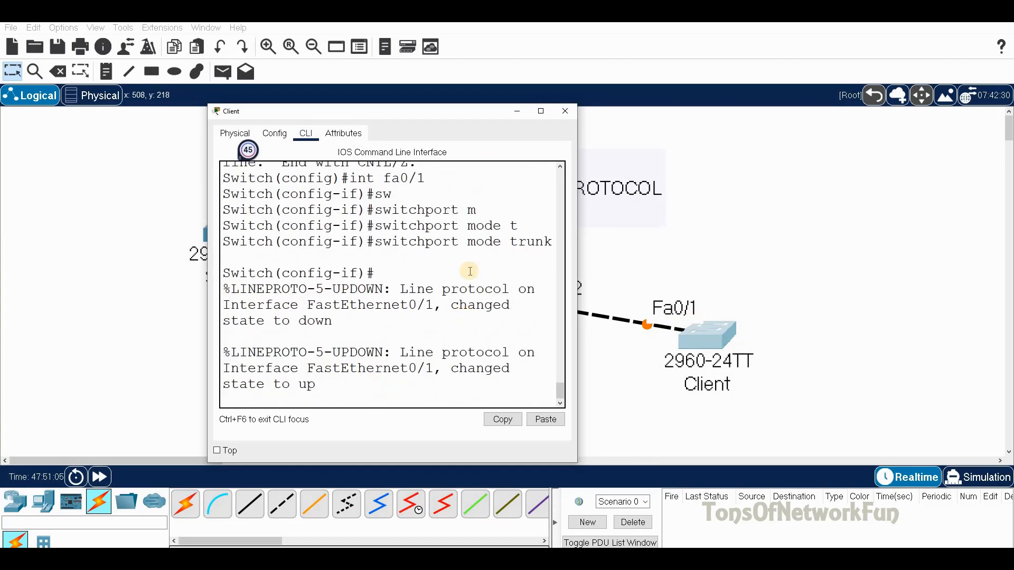
left_click(569, 110)
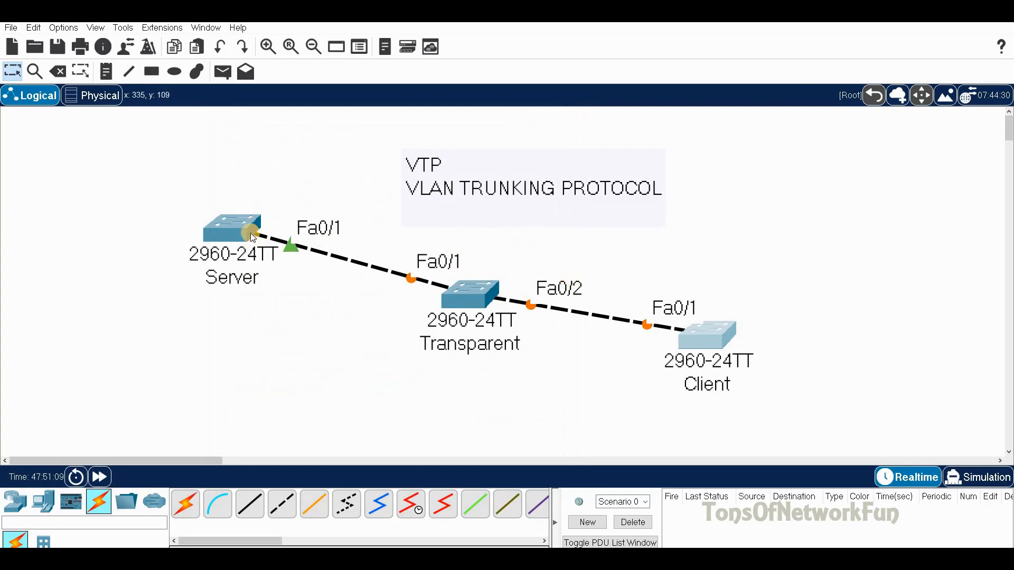
Step: Exit interface mode on Server and set the VTP domain to TEST
left_click(236, 223)
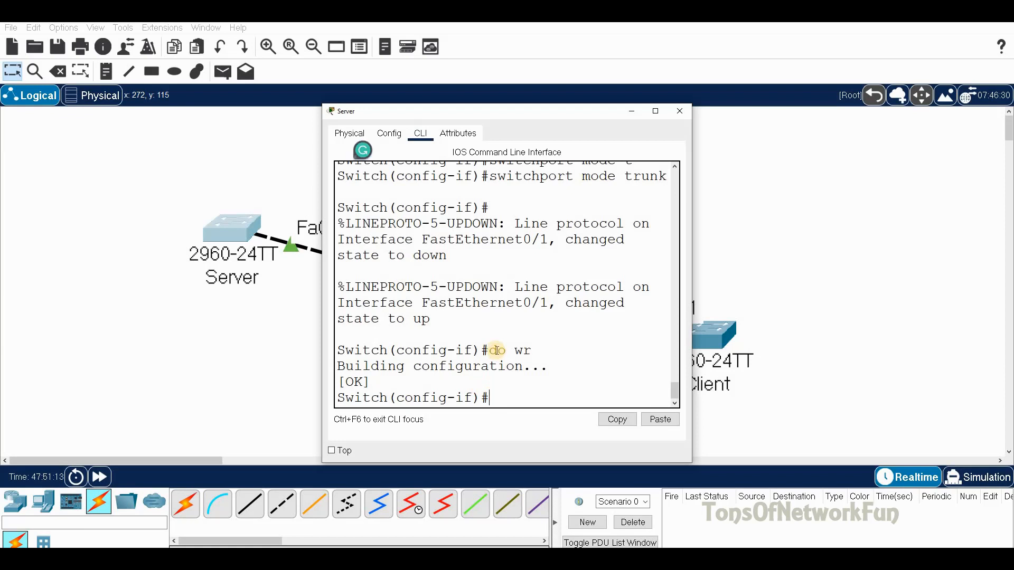
type("exit")
key("Return")
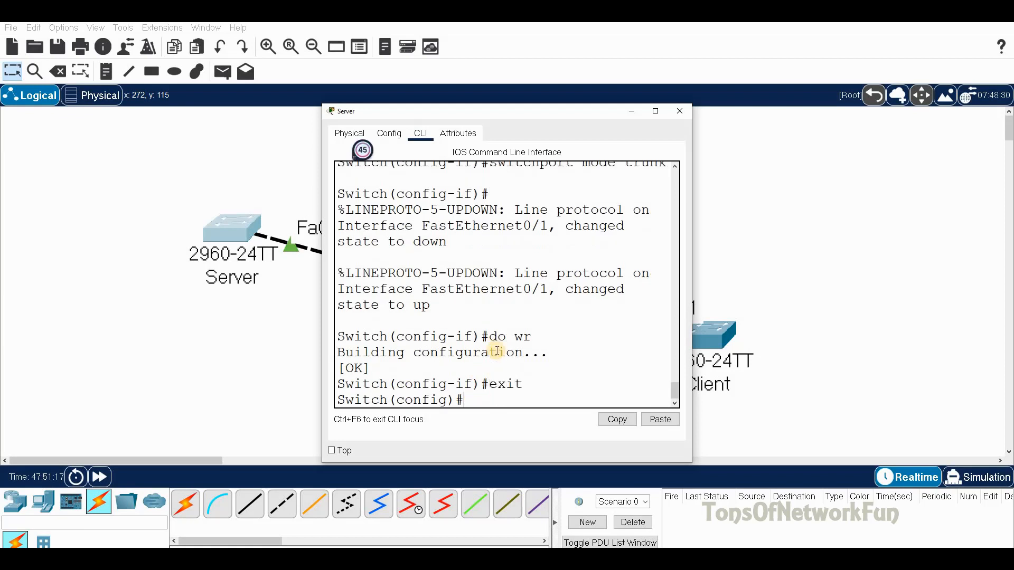
type("vtp do")
key("Tab")
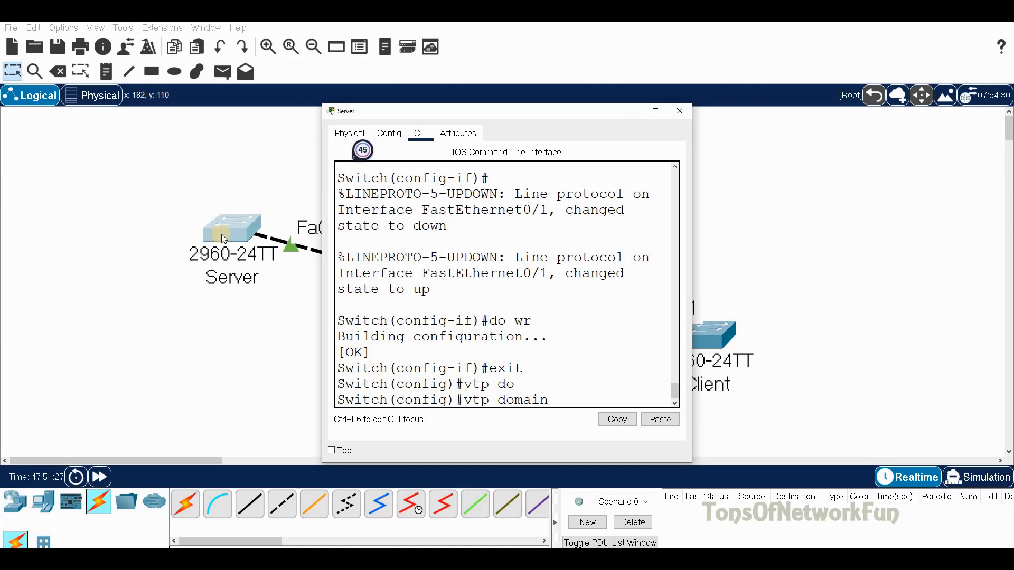
left_click_drag(607, 111, 877, 70)
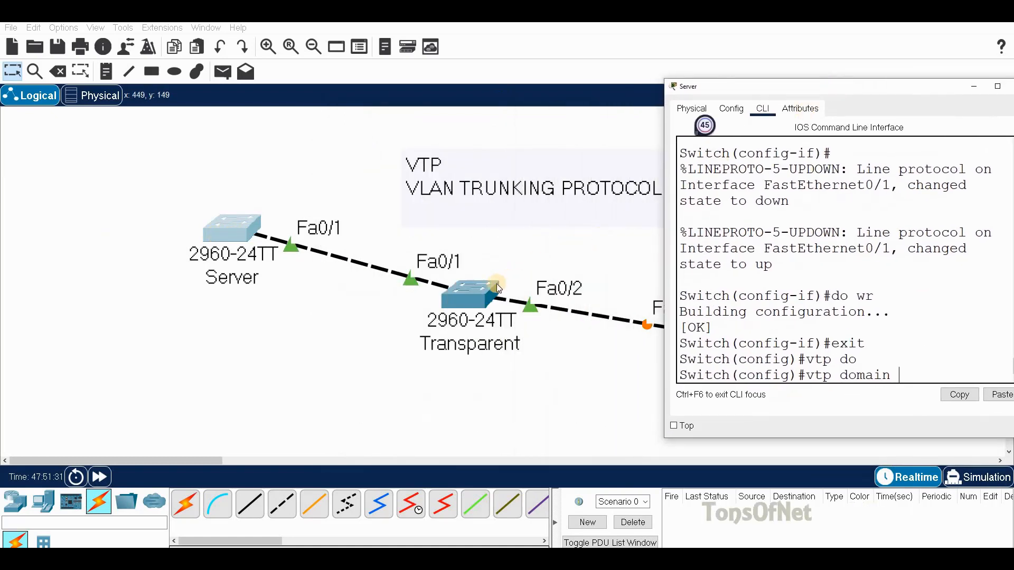
left_click_drag(850, 91, 768, 49)
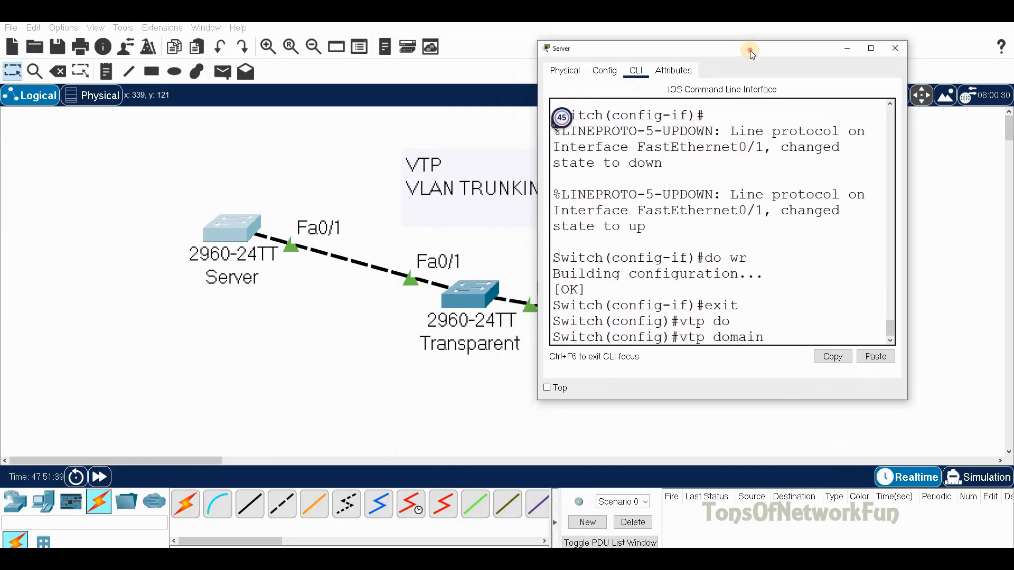
left_click_drag(749, 45, 781, 23)
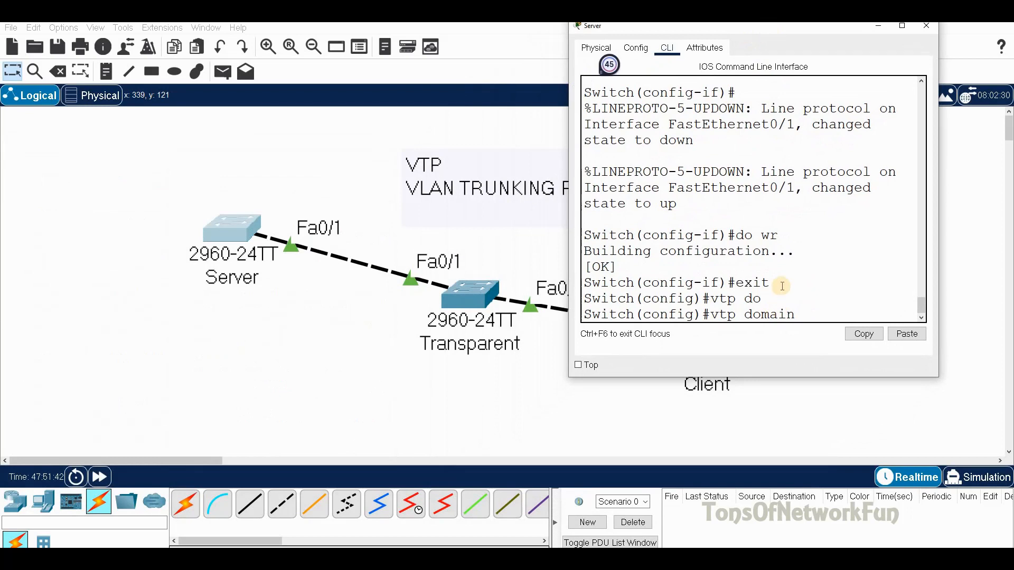
type("TEST")
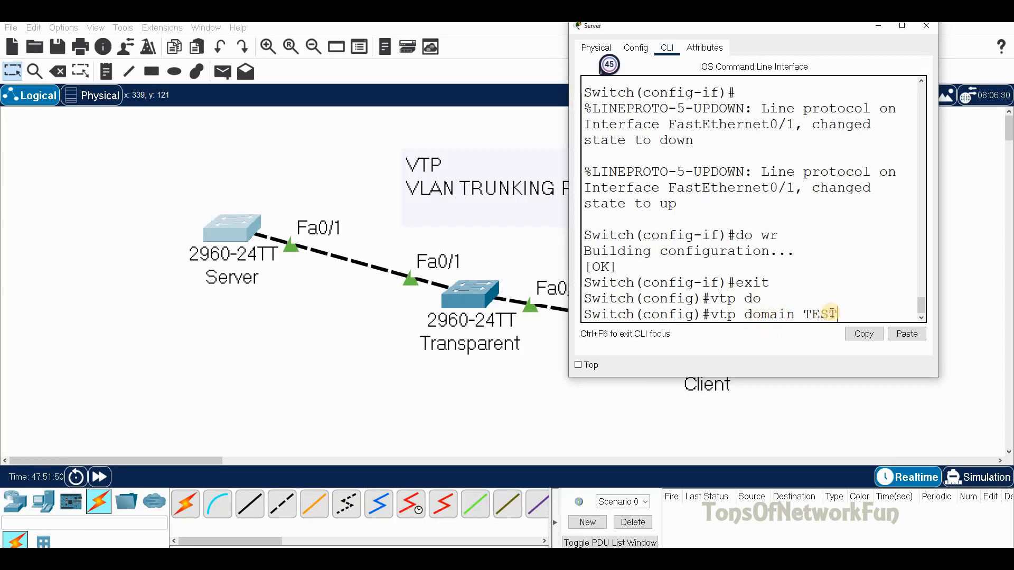
key("Return")
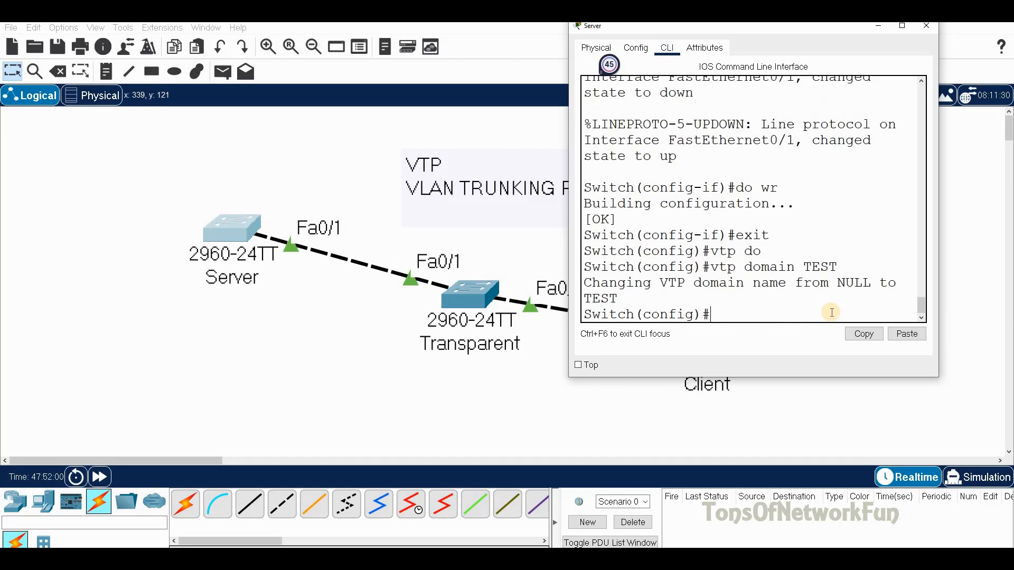
Step: Set the Server's VTP password
type("T")
key("BackSpace")
type("vtp pas")
key("Tab")
type("te")
key("BackSpace")
key("BackSpace")
type("TEST")
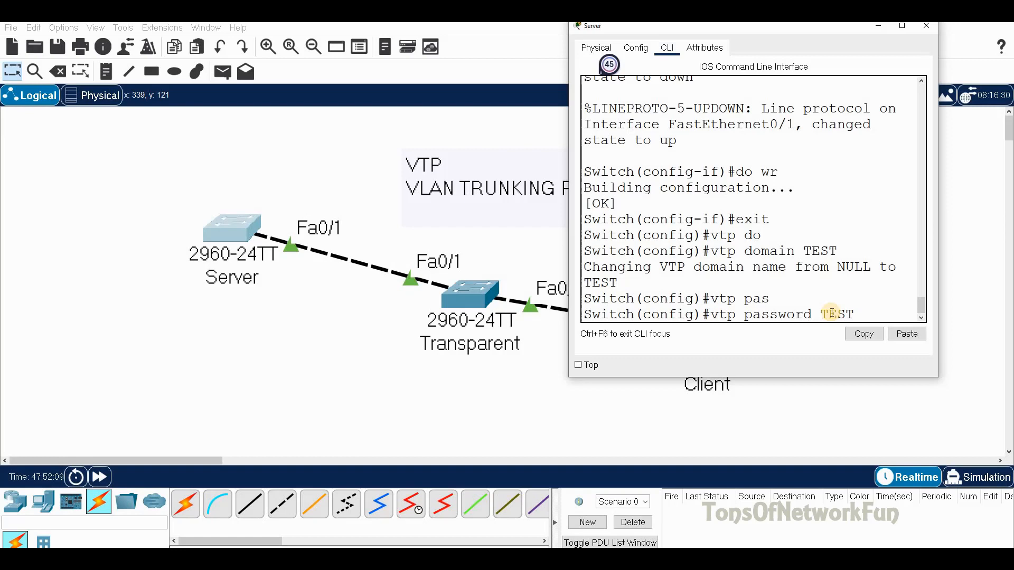
key("Return")
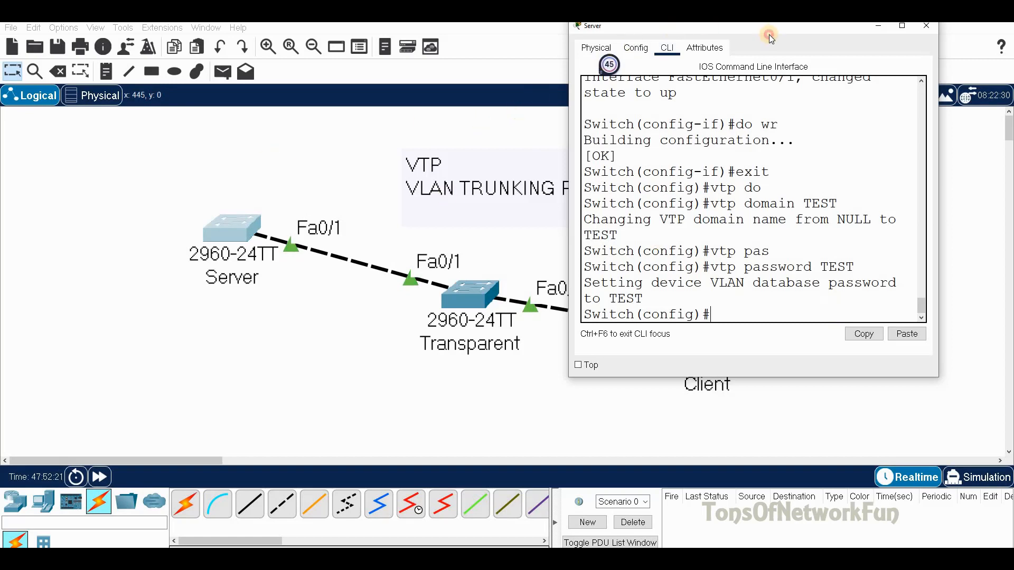
Step: Put the Server into VTP server mode and VTP version 2
left_click_drag(775, 30, 791, 37)
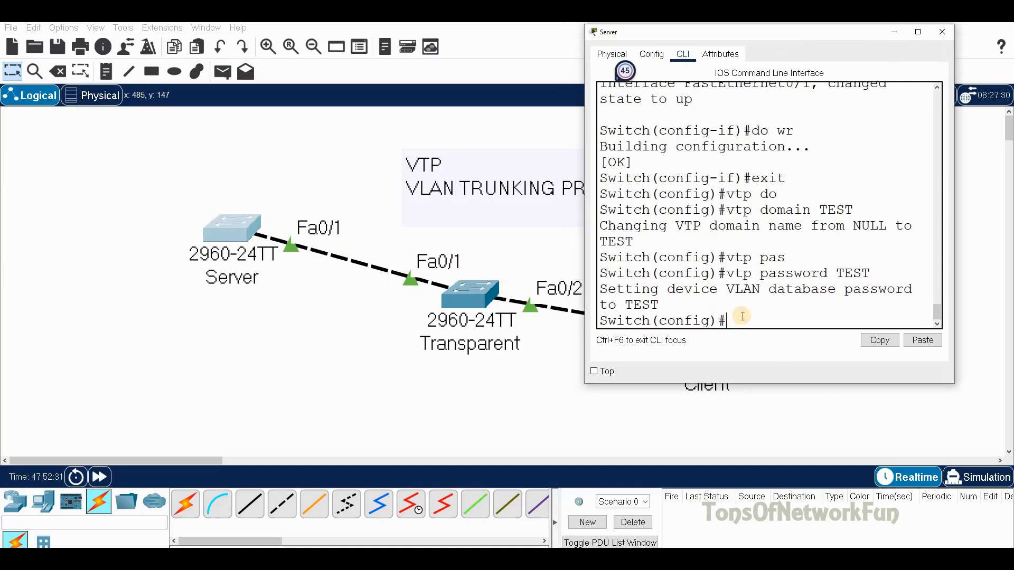
type("vtp m")
key("Tab")
type("s")
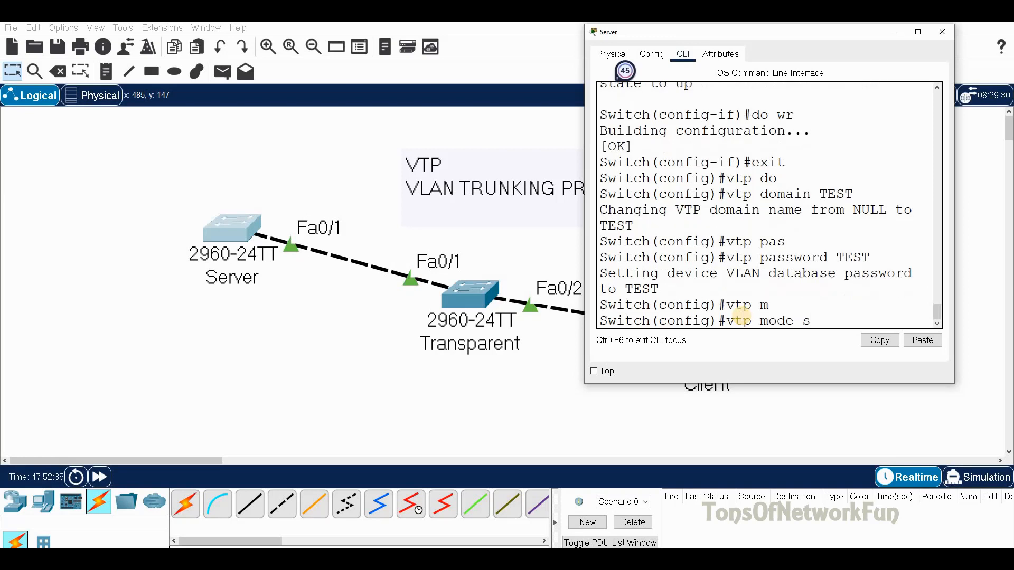
key("Tab")
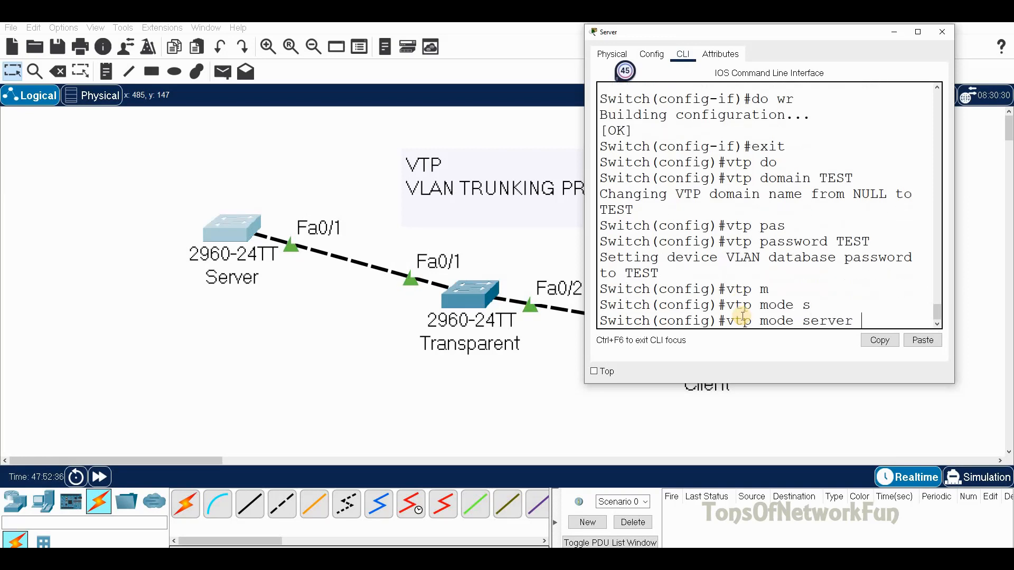
key("Return")
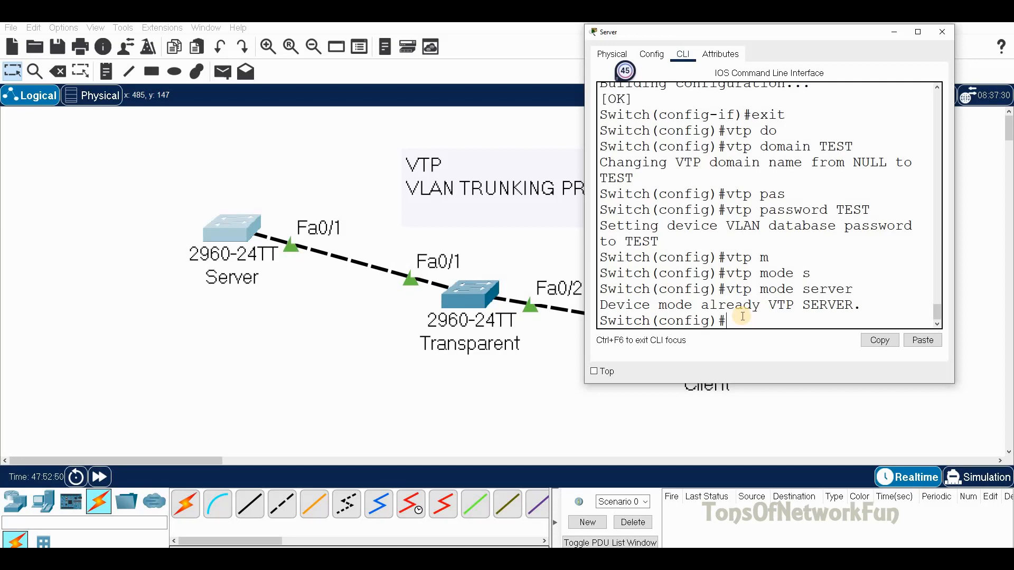
type("tp v")
key("Tab")
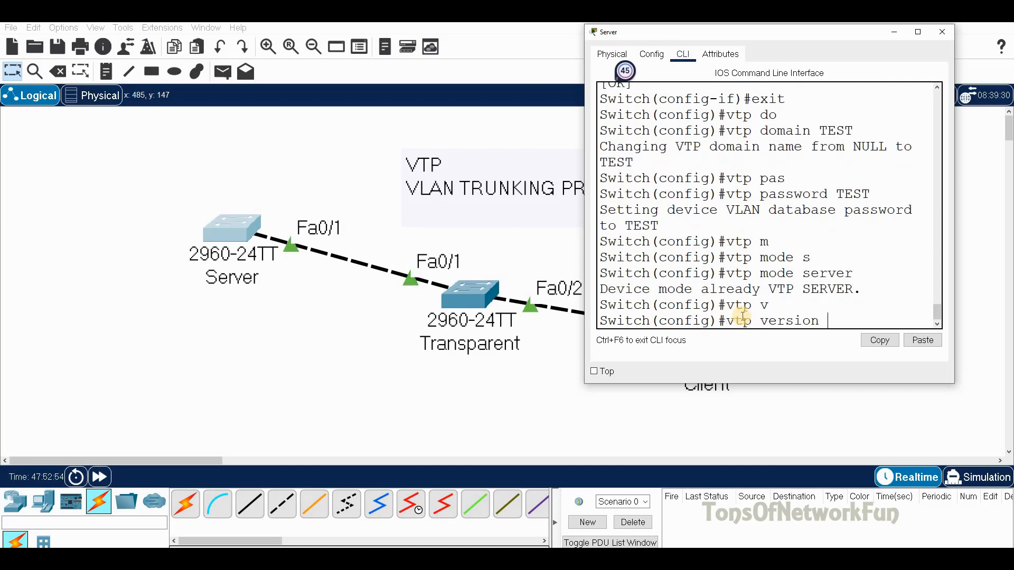
type("?")
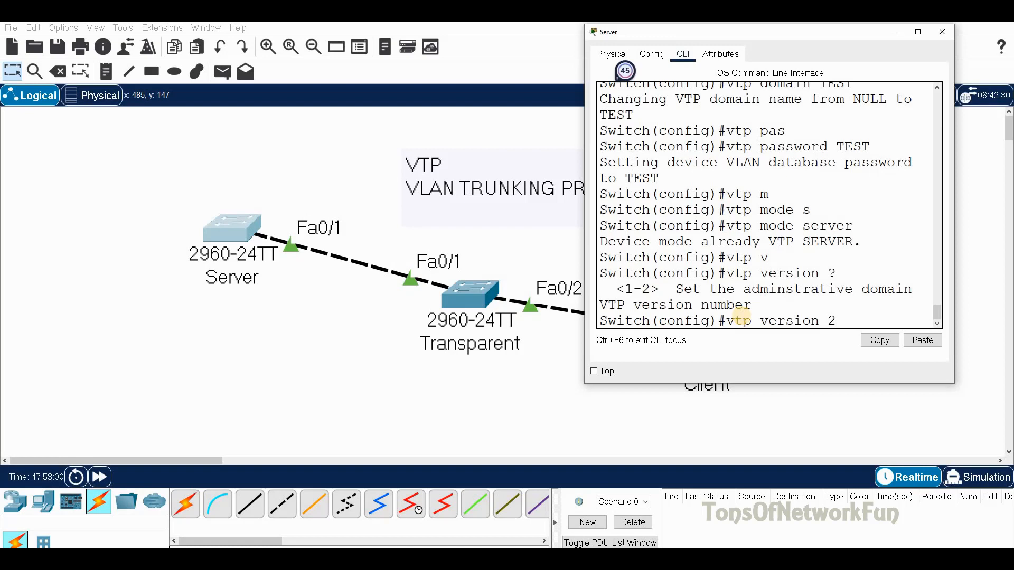
key("Return")
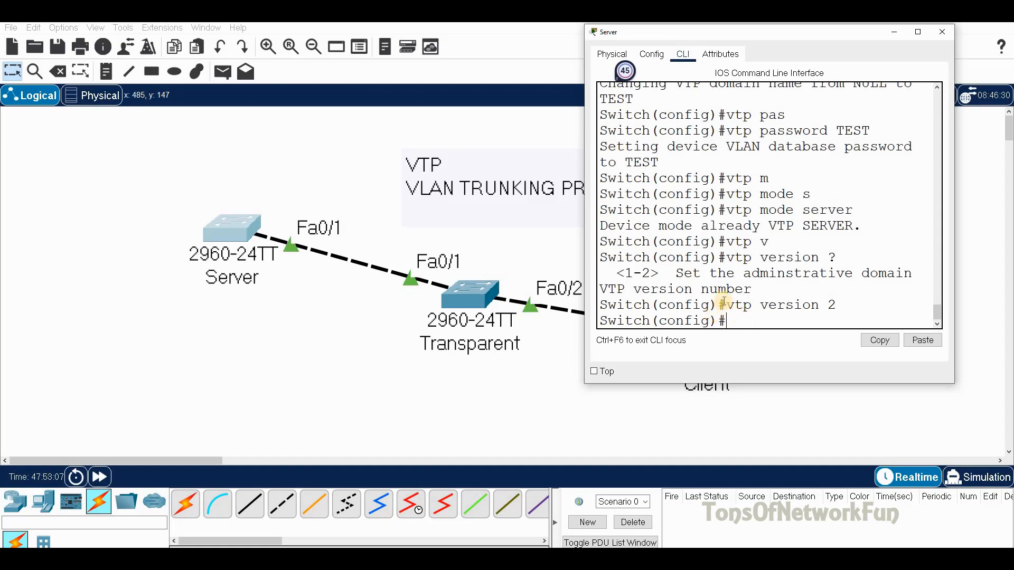
Step: Scroll back to check the domain name TEST in the output, then close the console
scroll(723, 299, "up", 2)
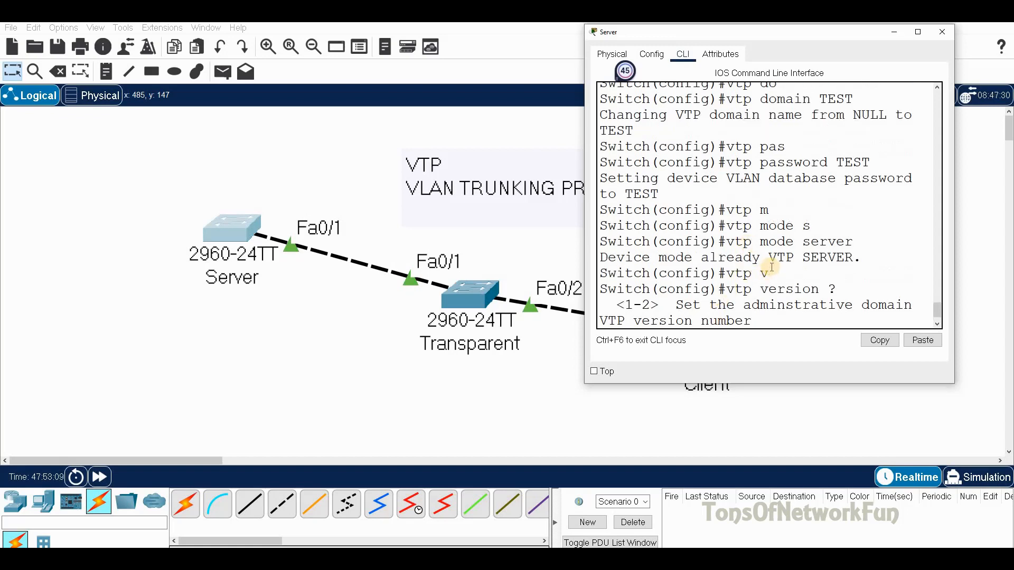
scroll(771, 267, "up", 2)
scroll(776, 195, "up", 2)
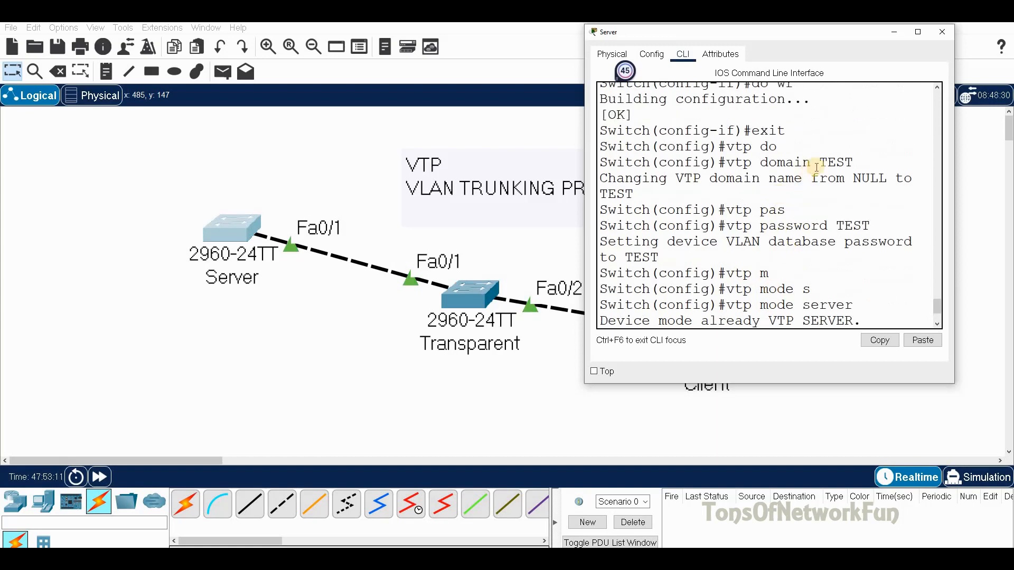
double_click(825, 163)
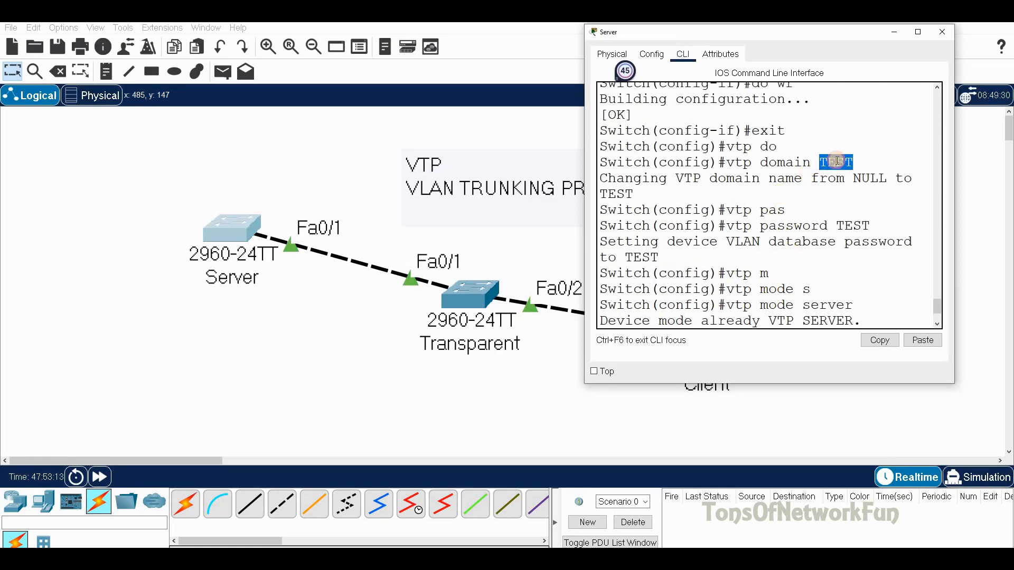
left_click(941, 34)
Step: Exit interface range mode on Transparent and set its VTP domain to TEST
left_click(475, 297)
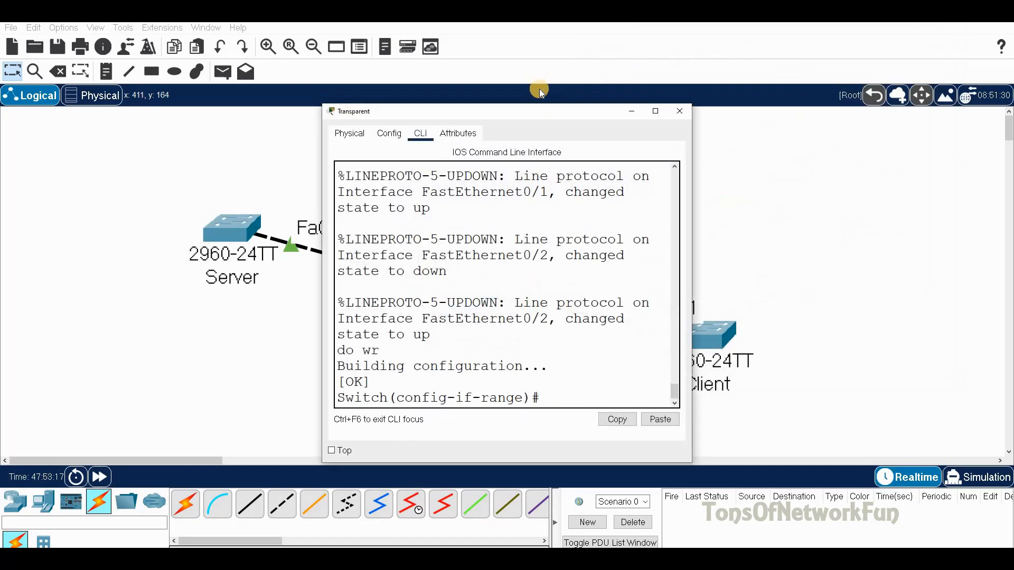
left_click_drag(509, 114, 723, 66)
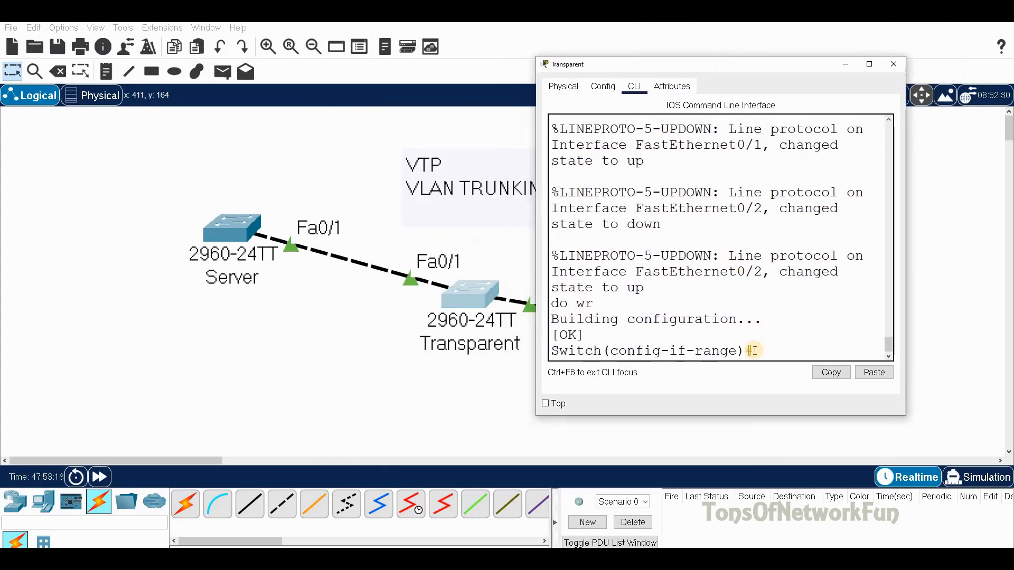
type("exit")
key("Return")
type("vtp")
key("Tab")
type("d")
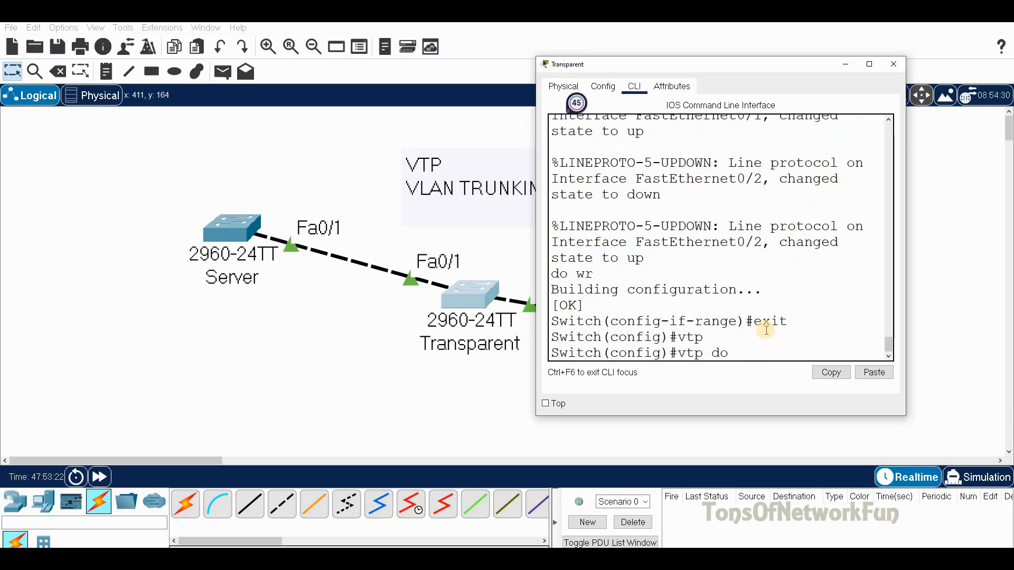
type("o")
key("Tab")
type("TRA")
key("BackSpace")
key("BackSpace")
key("BackSpace")
type("TEST")
key("Return")
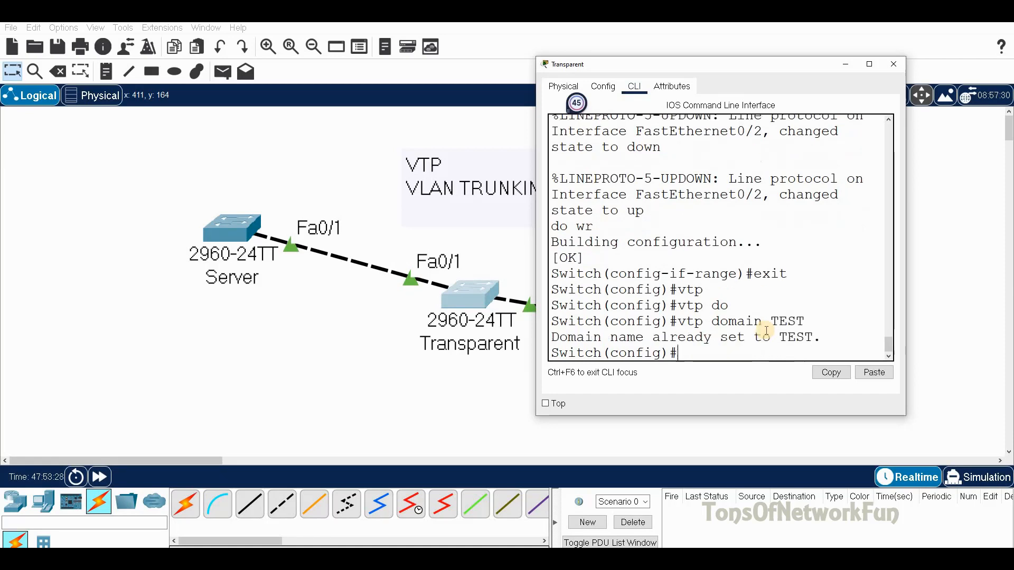
Step: Set the Transparent switch's VTP password and put it in VTP transparent mode
type("vtp pas")
key("Tab")
type("TEST")
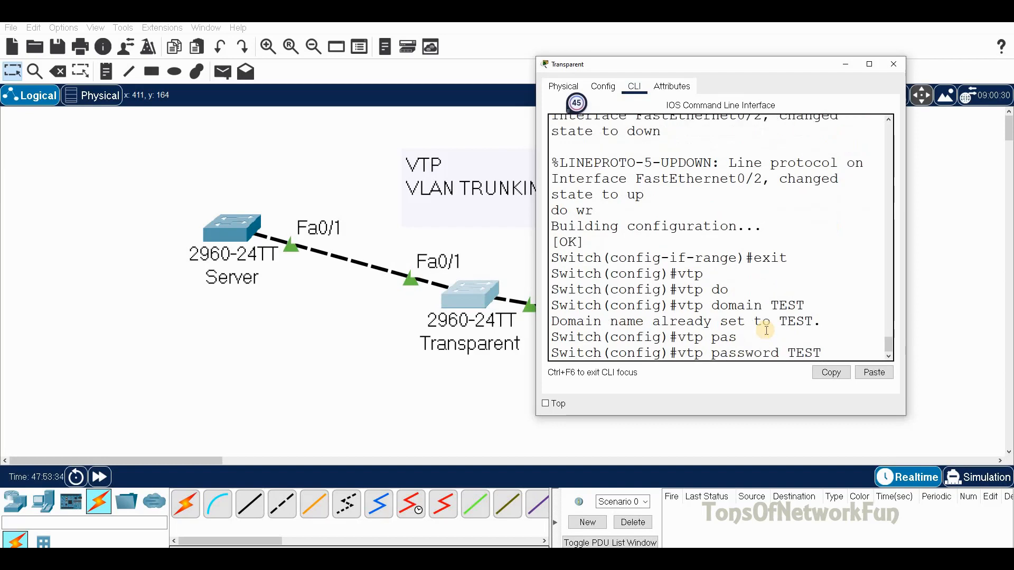
key("Return")
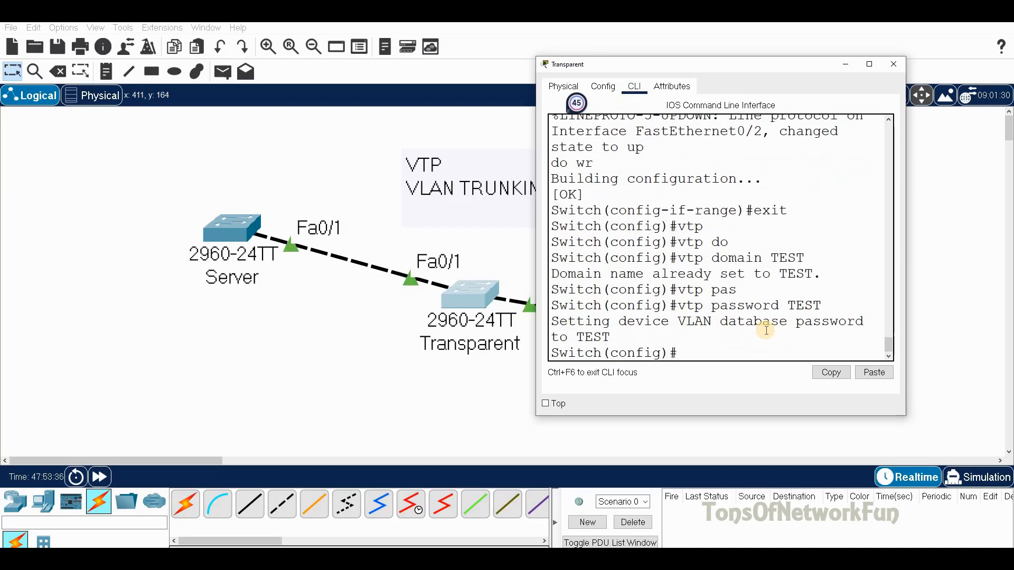
type("VTP mo")
key("Tab")
type("t")
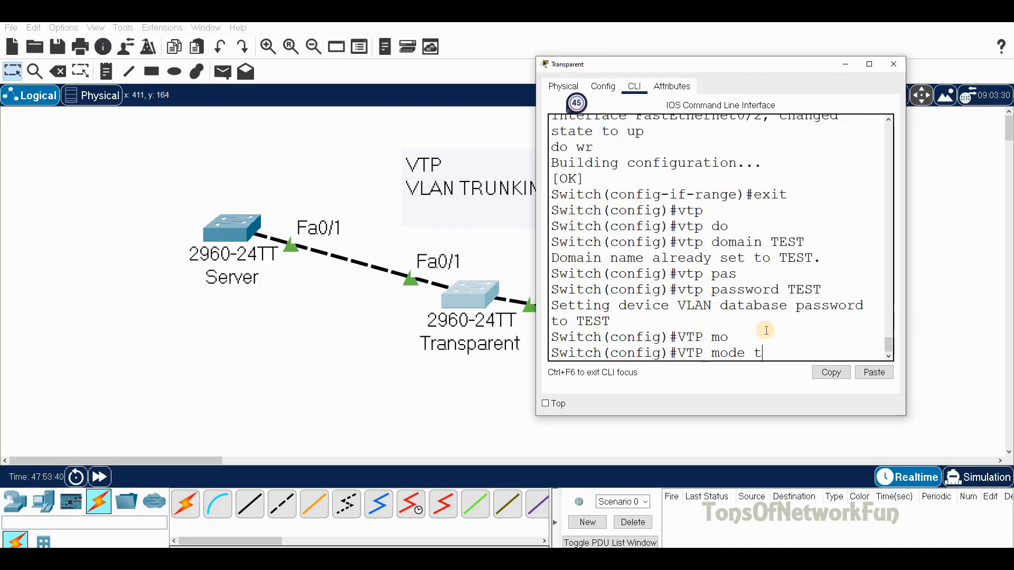
key("Tab")
key("Return")
Step: Set VTP version 2, save with do wr, and close the console
type("vtp version 2")
key("Tab")
type("2")
key("Return")
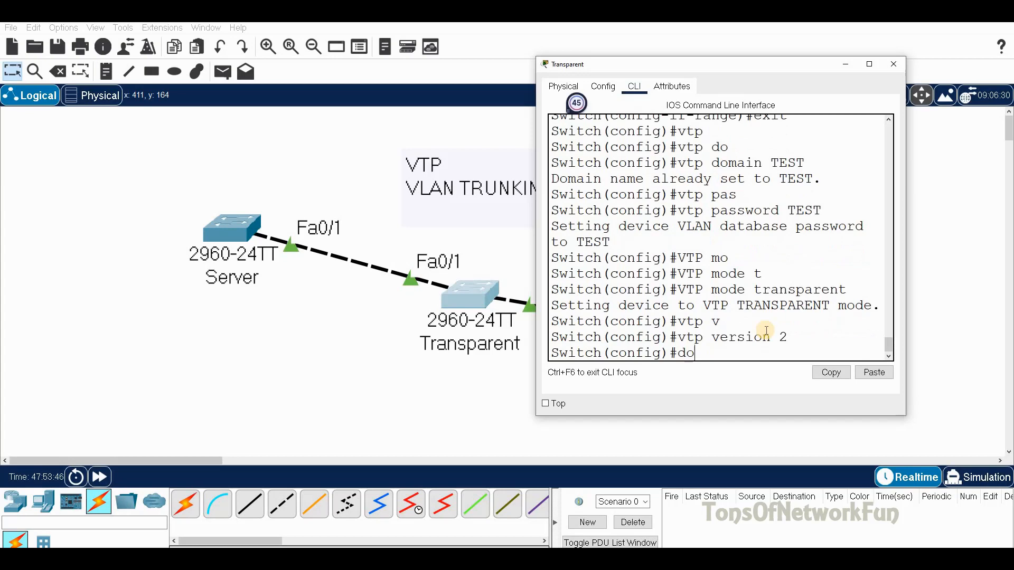
type("do wr")
key("Return")
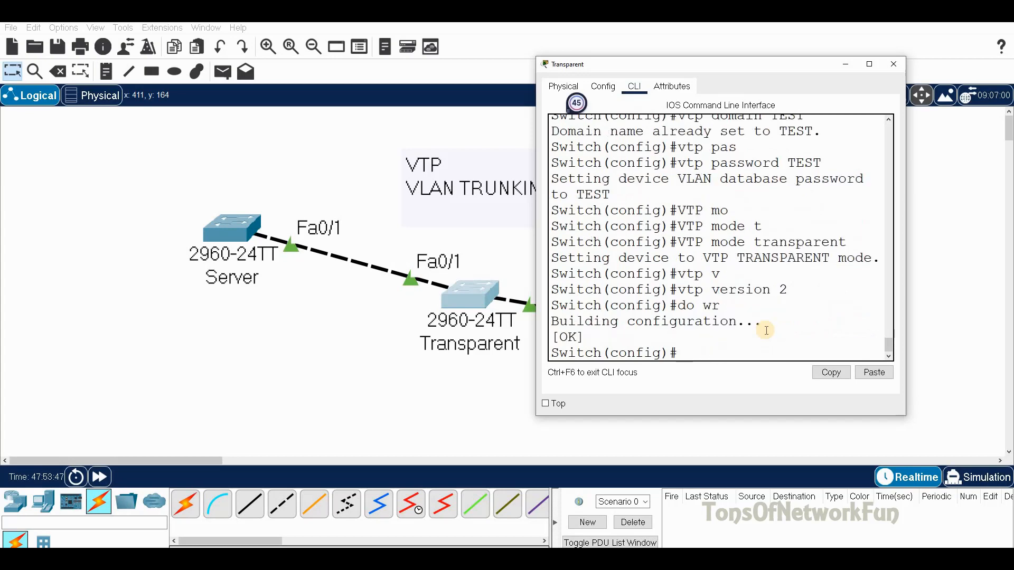
left_click(893, 64)
Step: Open the Client switch console and leave interface configuration mode
left_click(711, 326)
left_click_drag(546, 111, 439, 85)
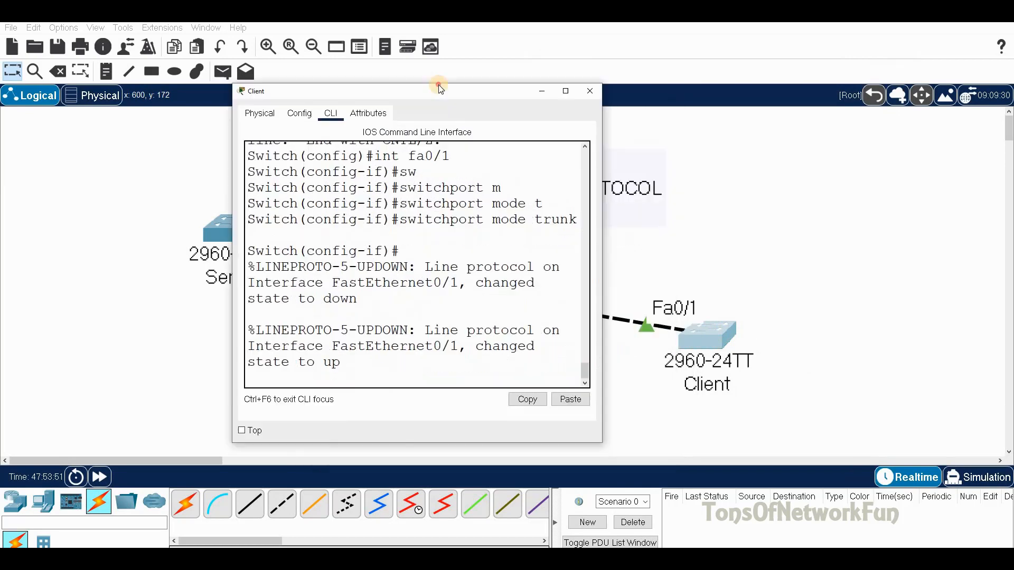
key("Return")
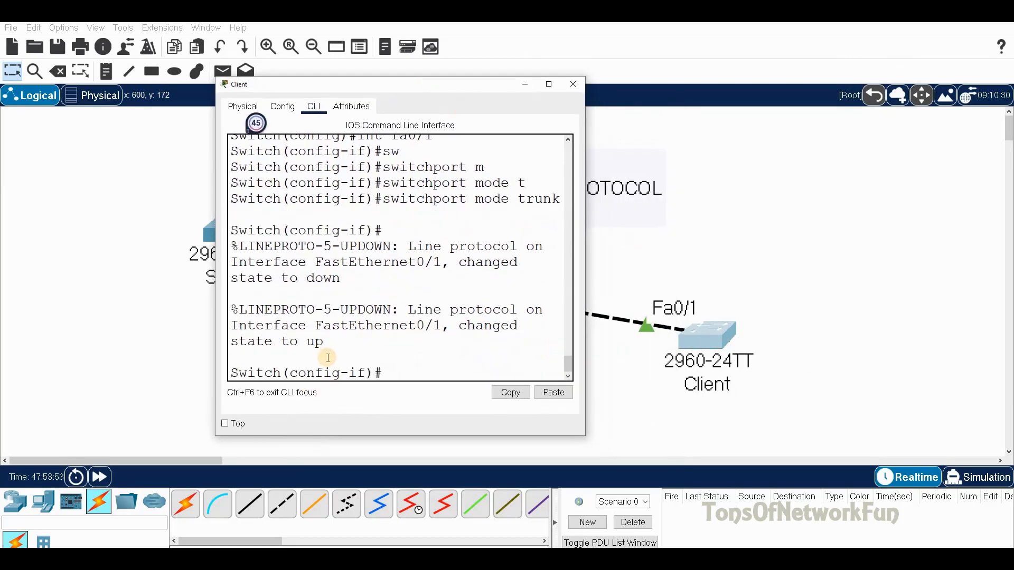
type("exit")
key("Return")
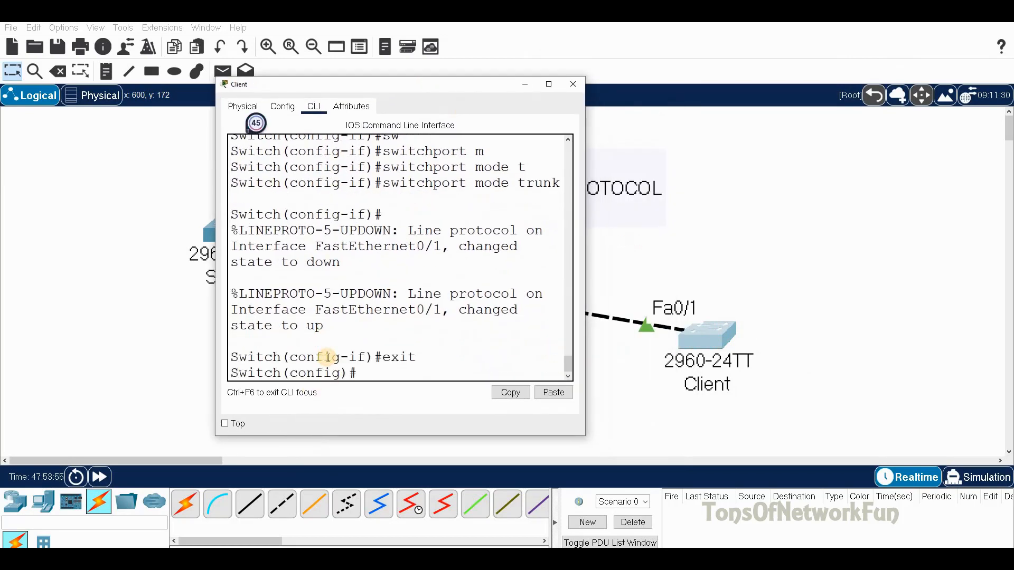
Step: Set the Client's VTP domain to TEST and configure its VTP password
type("vtp do")
key("Tab")
type("TES")
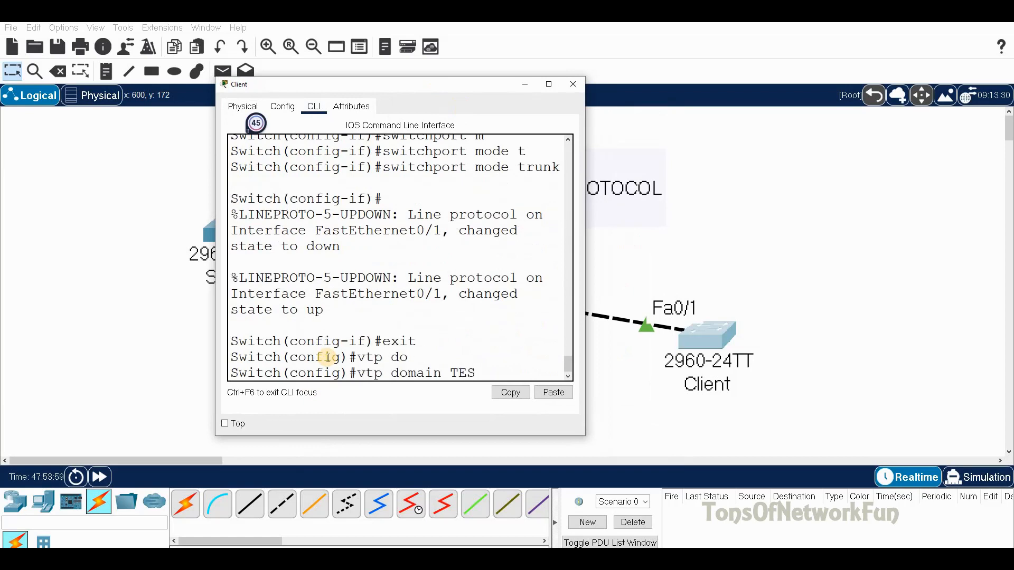
type("T")
key("Return")
type("VTP ps")
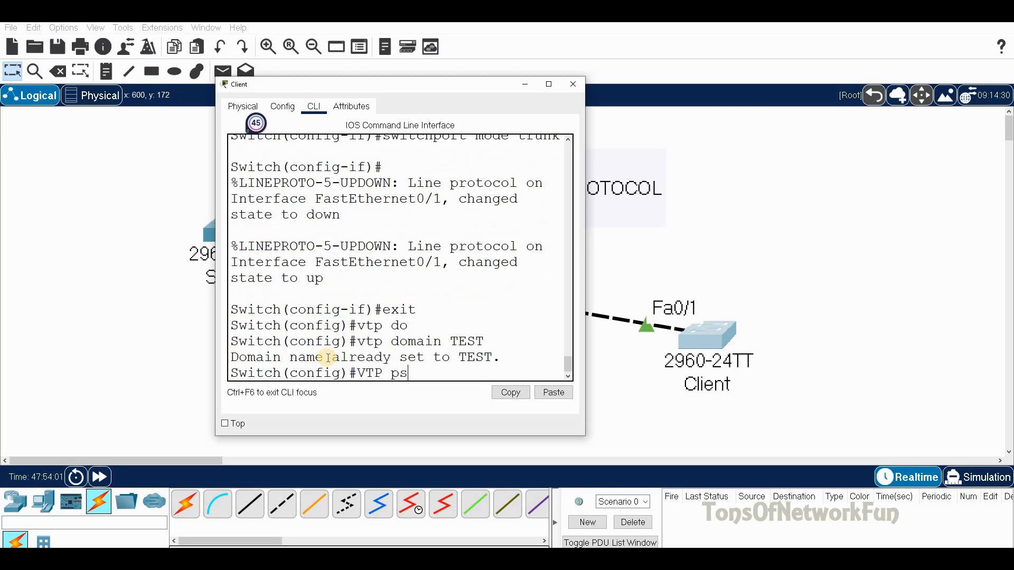
type("as")
key("Tab")
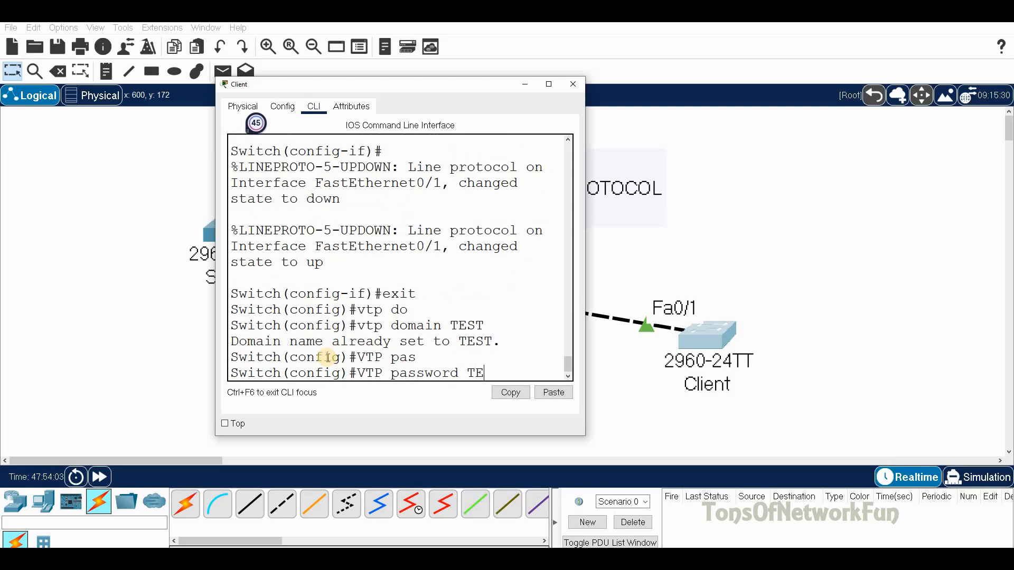
key("Return")
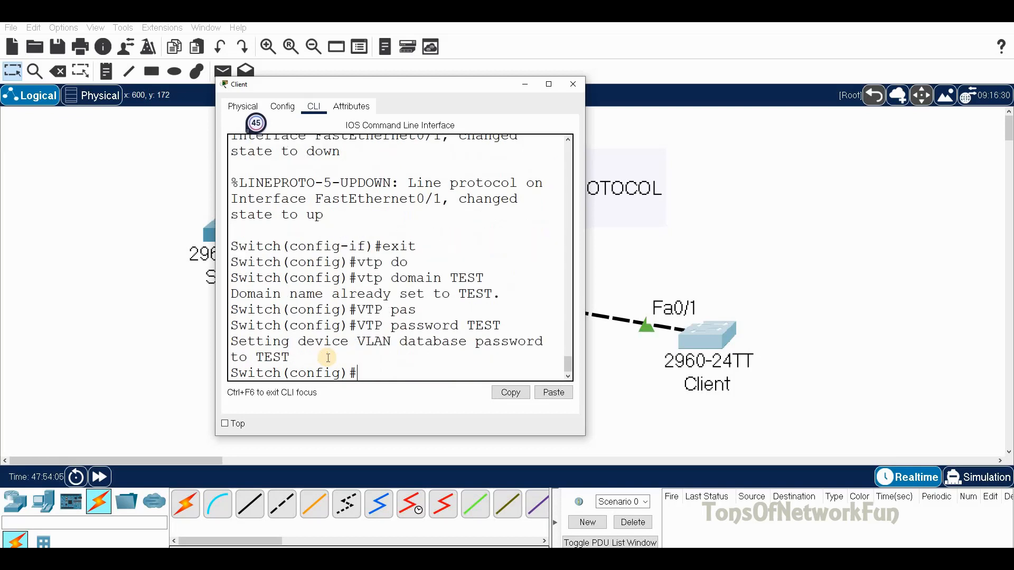
Step: Put the Client into VTP client mode and attempt to set VTP version 2
type("VTP mo")
key("Tab")
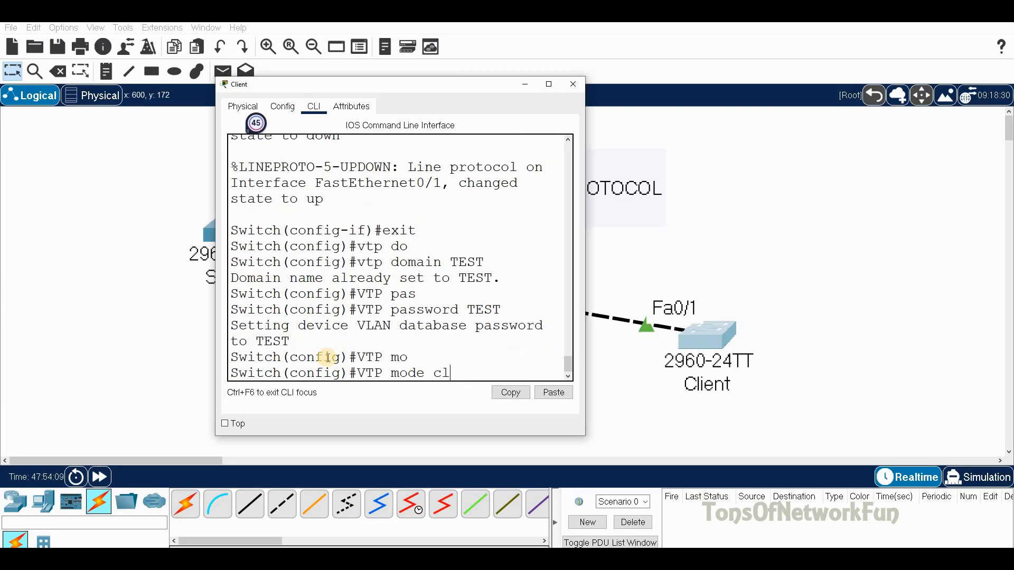
type("cl")
key("Tab")
key("Return")
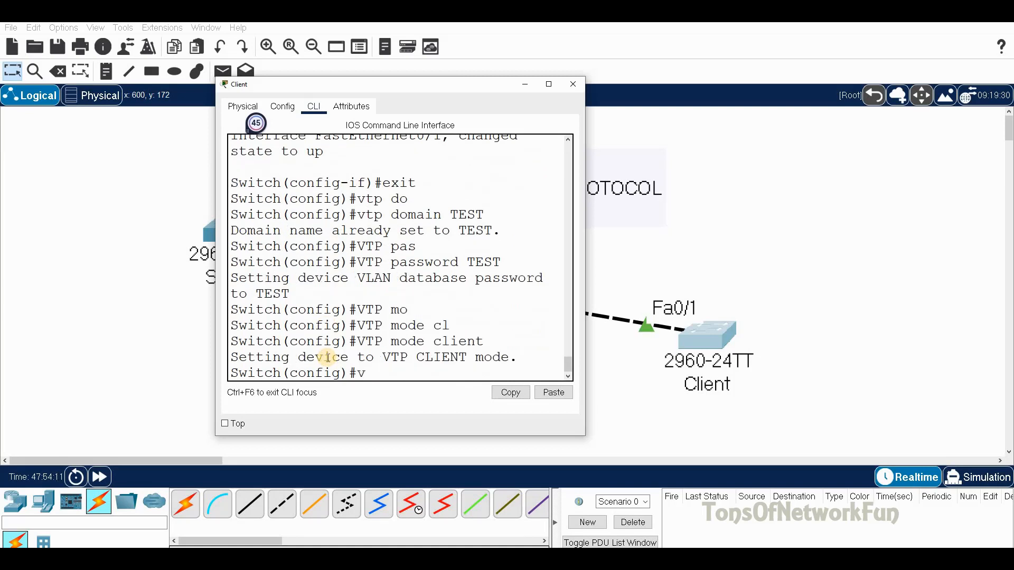
type("vtp v")
key("Tab")
type("2")
key("Return")
Step: Save the Client's running configuration with do wr and close its window
type("do w")
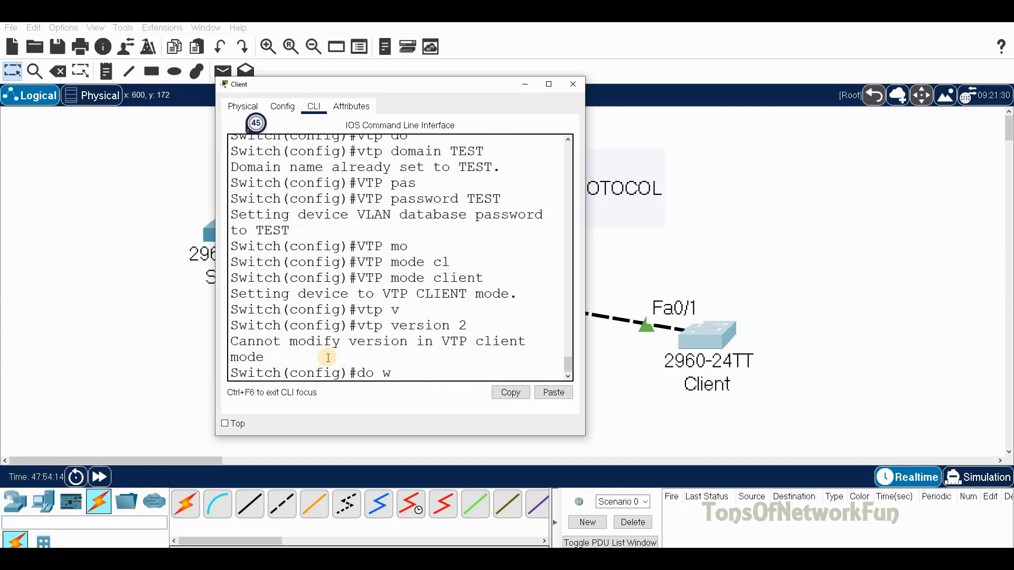
type("r")
key("Return")
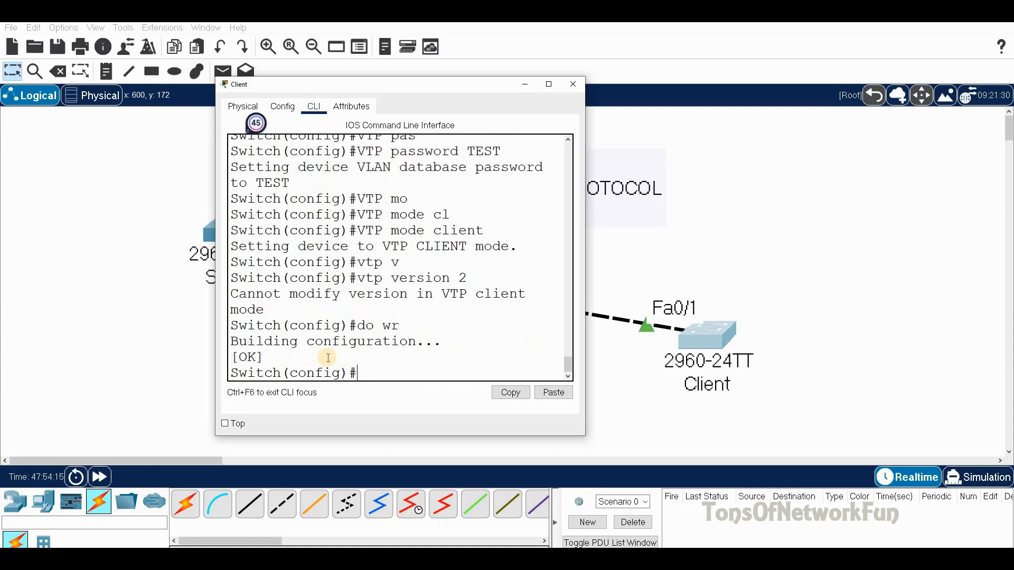
left_click(575, 83)
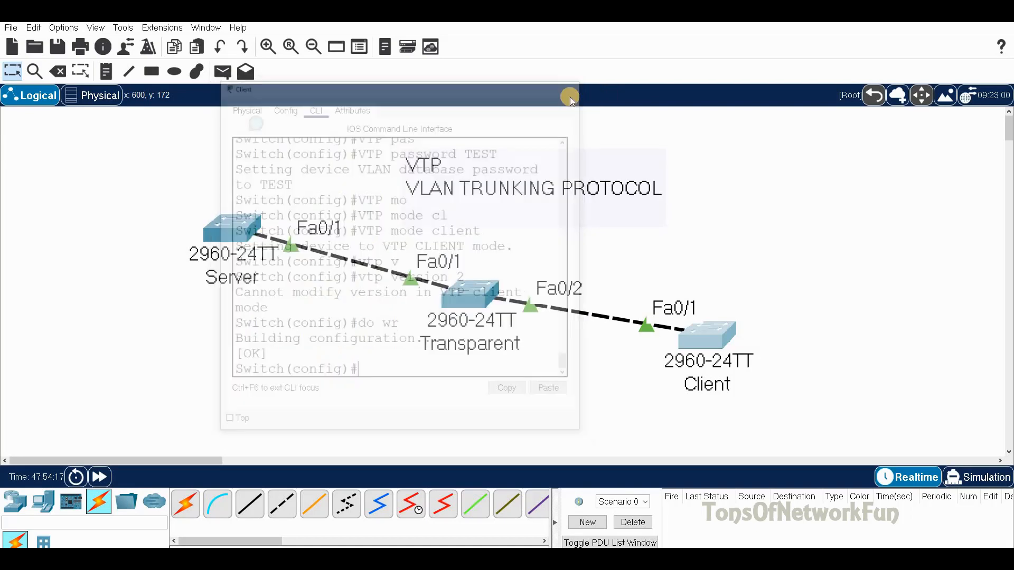
Step: Display the Server switch's VTP status with do sh vtp st
left_click(226, 228)
left_click_drag(485, 111, 663, 76)
left_click(651, 361)
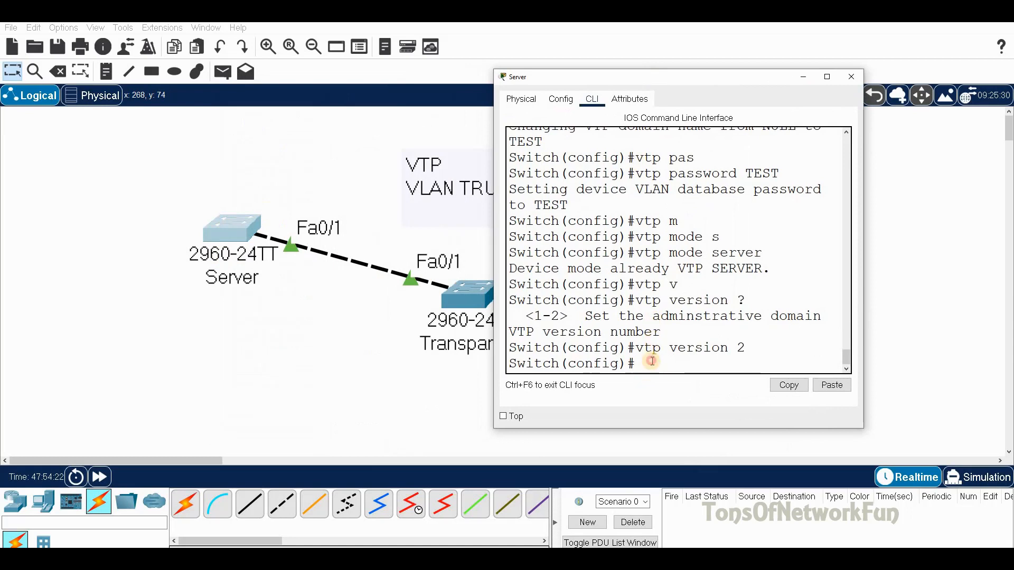
type("do sh vtp st")
key("Return")
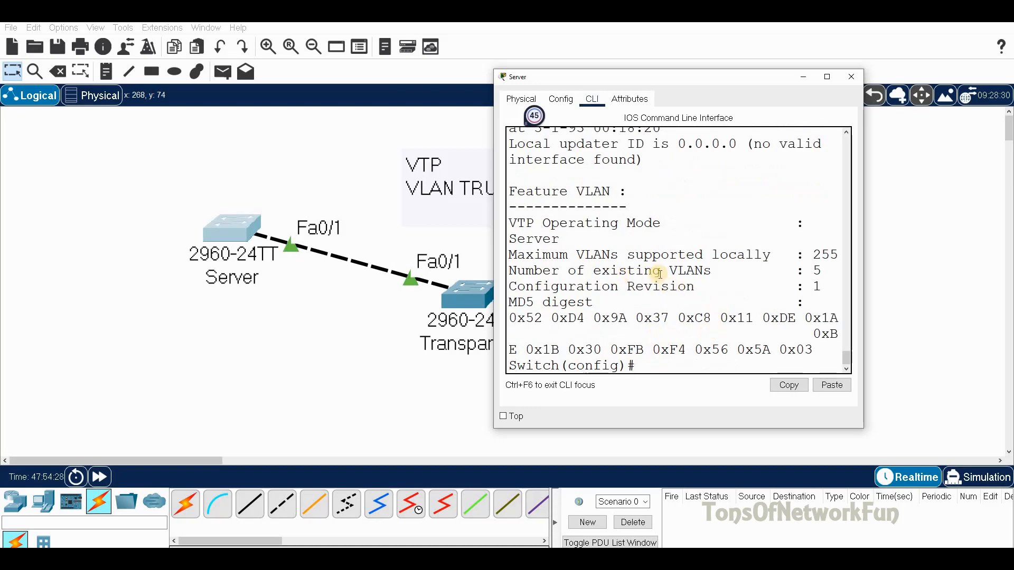
Step: Highlight the Server's Configuration Revision line showing revision 1
left_click_drag(807, 274, 822, 272)
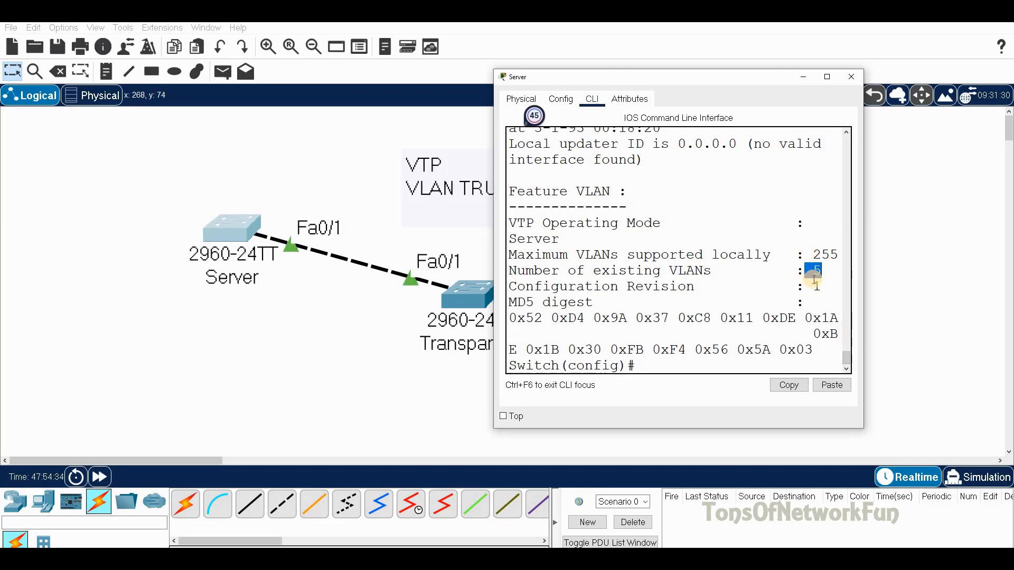
left_click_drag(695, 288, 507, 286)
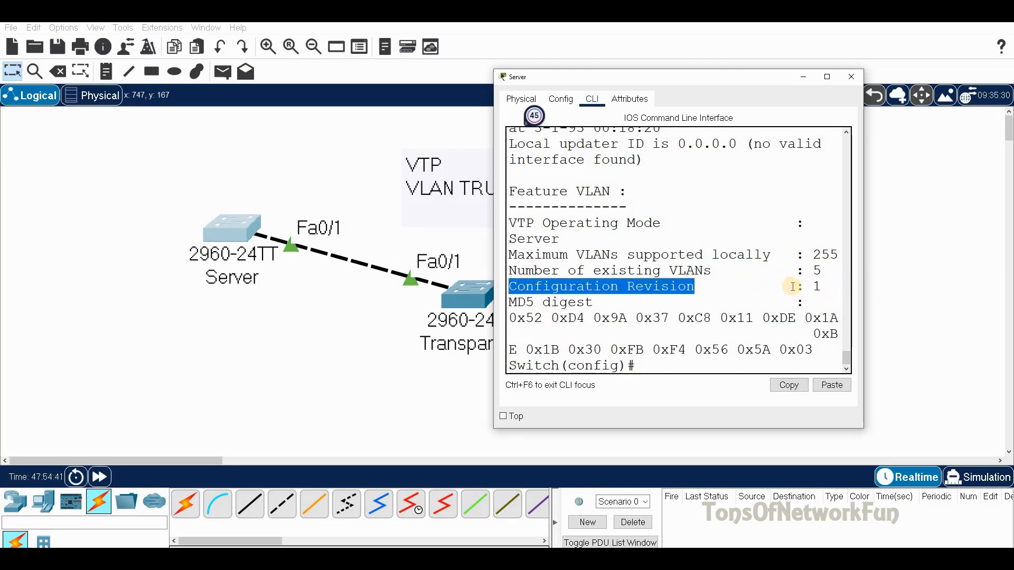
left_click(694, 289)
left_click_drag(696, 289, 478, 290)
left_click(667, 372)
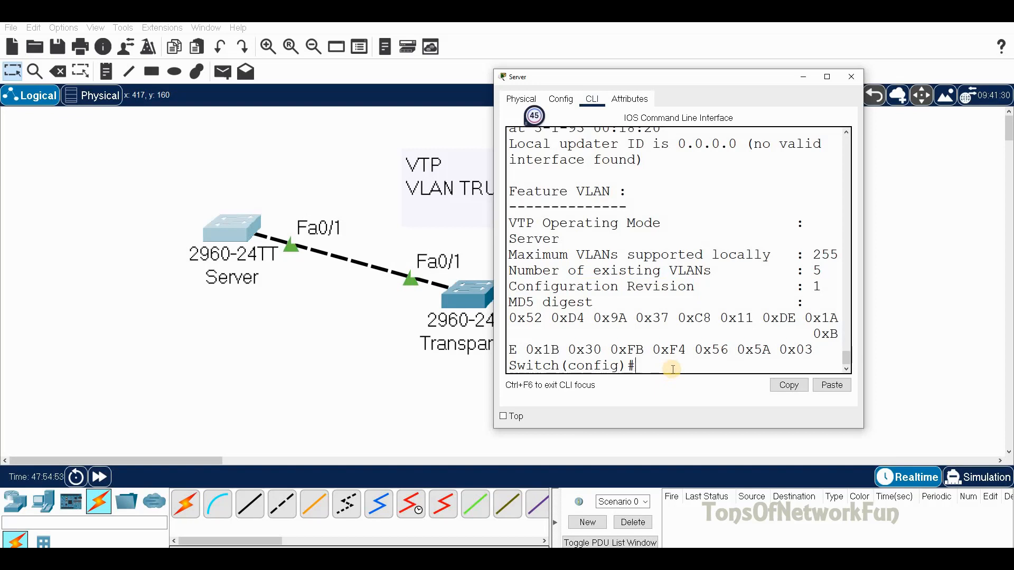
Step: Create VLANs 10, 20 and 30 on the Server switch
type("vlan 10")
key("Return")
type("vlan 20")
key("Return")
type("vlan")
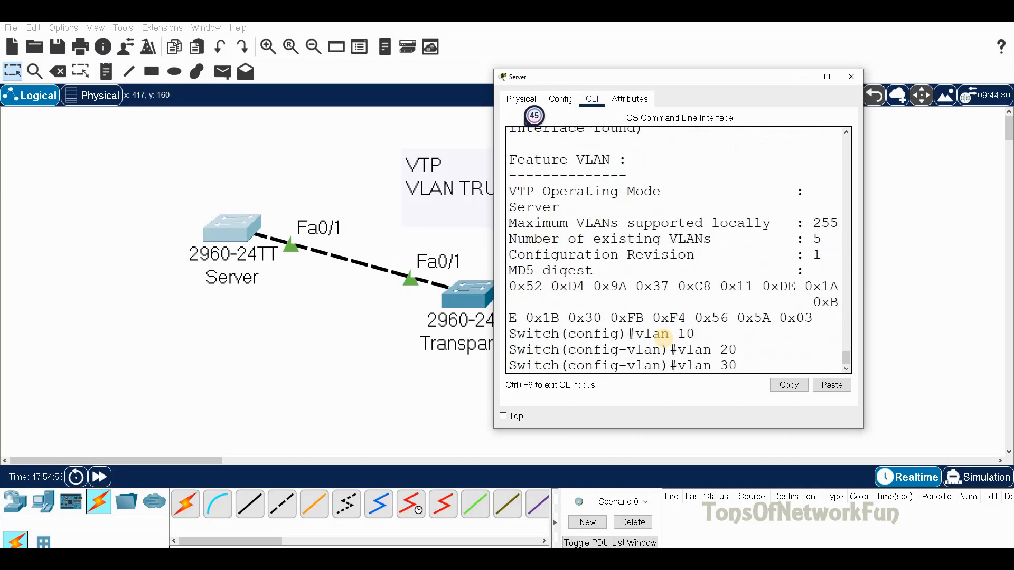
key("Return")
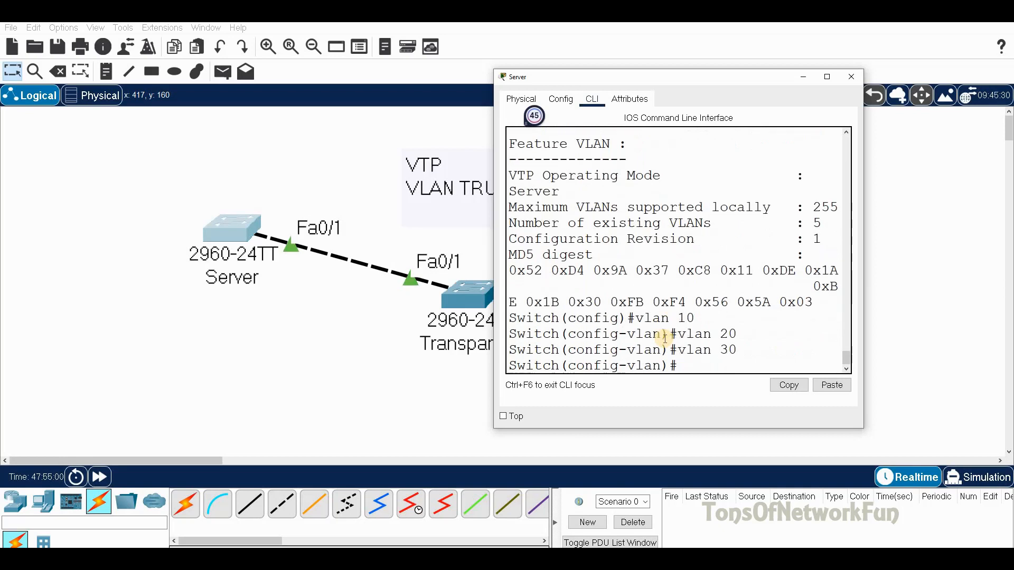
Step: Show the Server's VTP status, highlighting 8 VLANs and configuration revision 4
type("do sh vtp st")
key("Return")
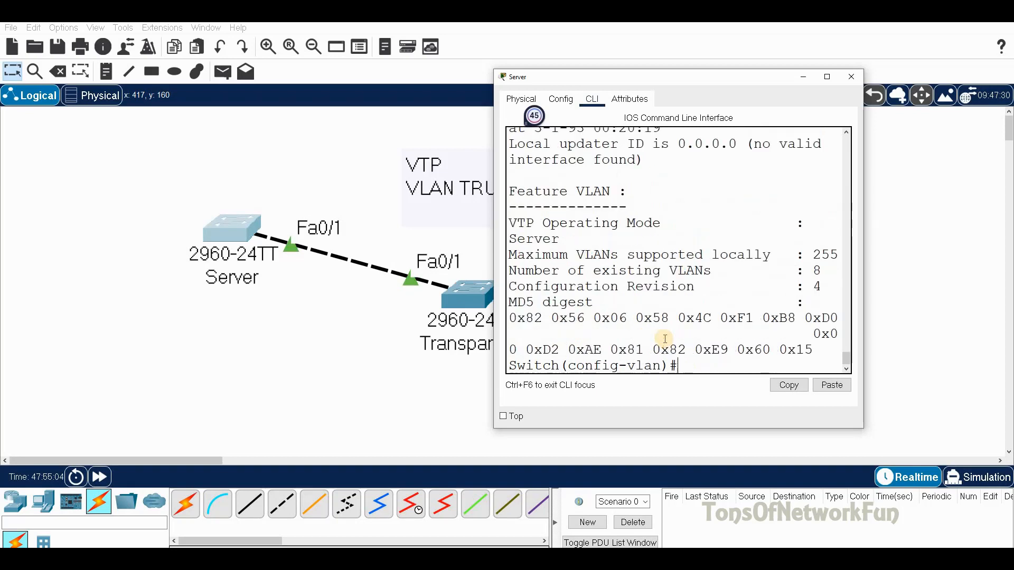
left_click_drag(818, 271, 801, 271)
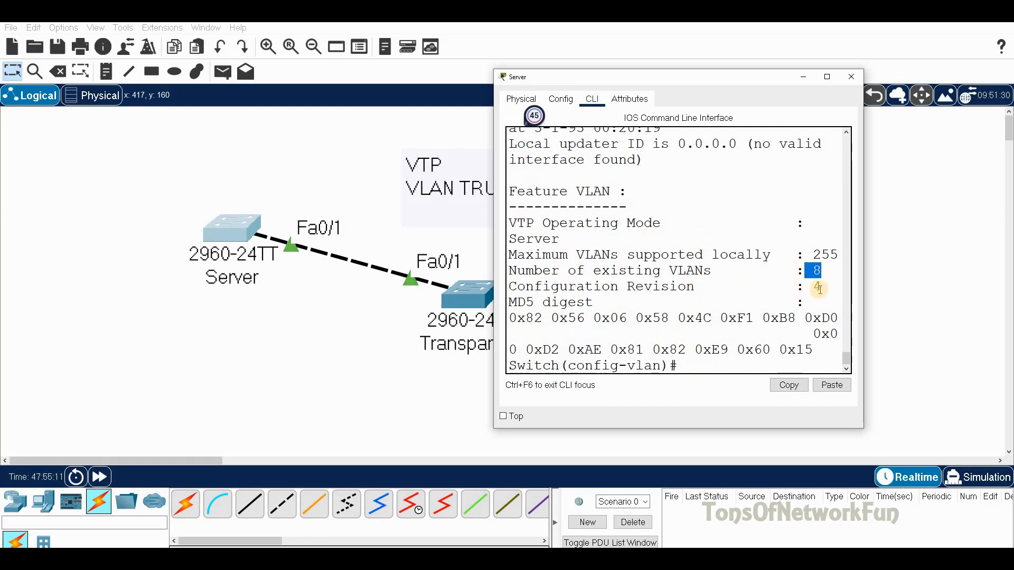
left_click_drag(695, 286, 660, 286)
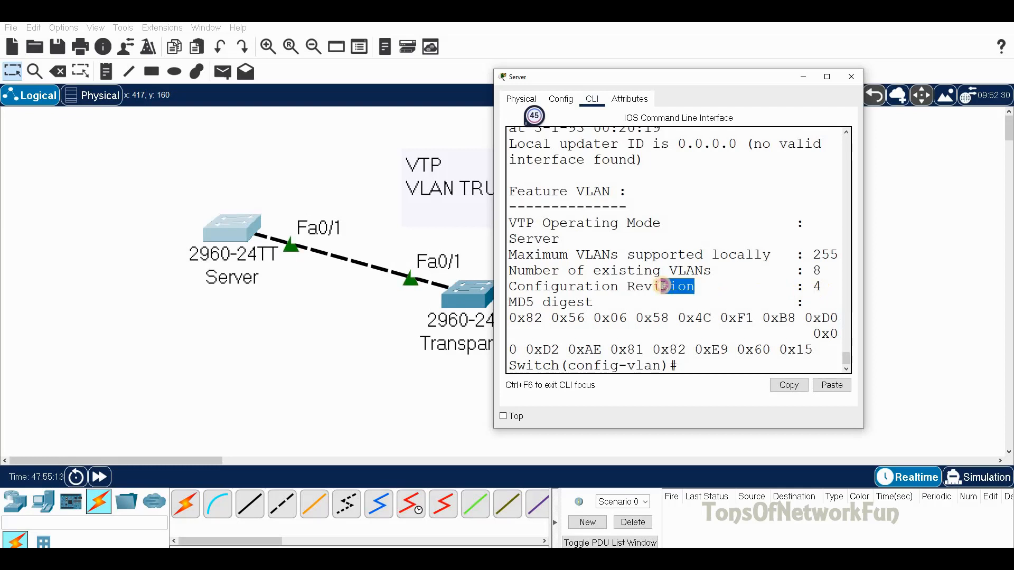
left_click(820, 286)
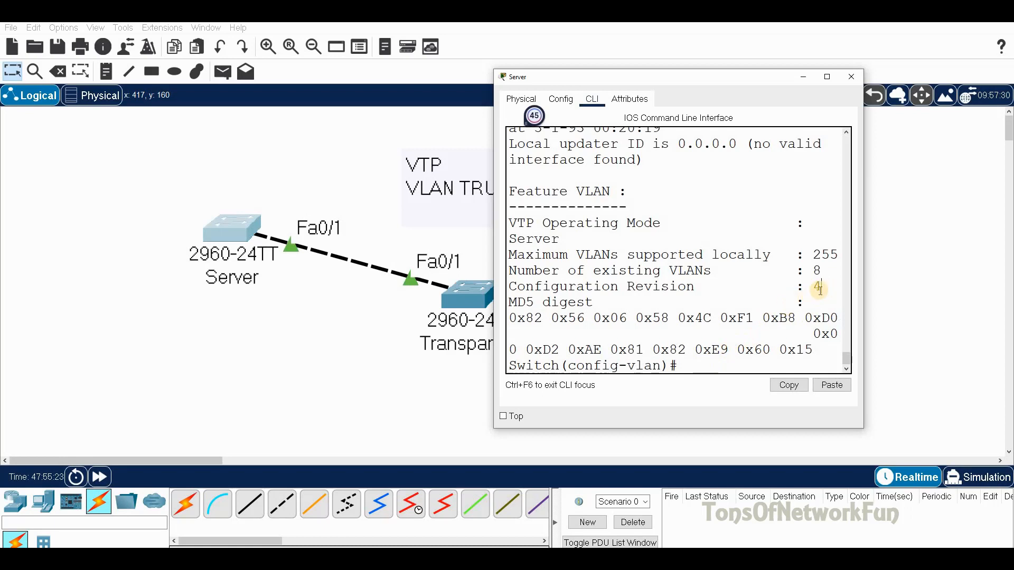
left_click_drag(821, 288, 813, 288)
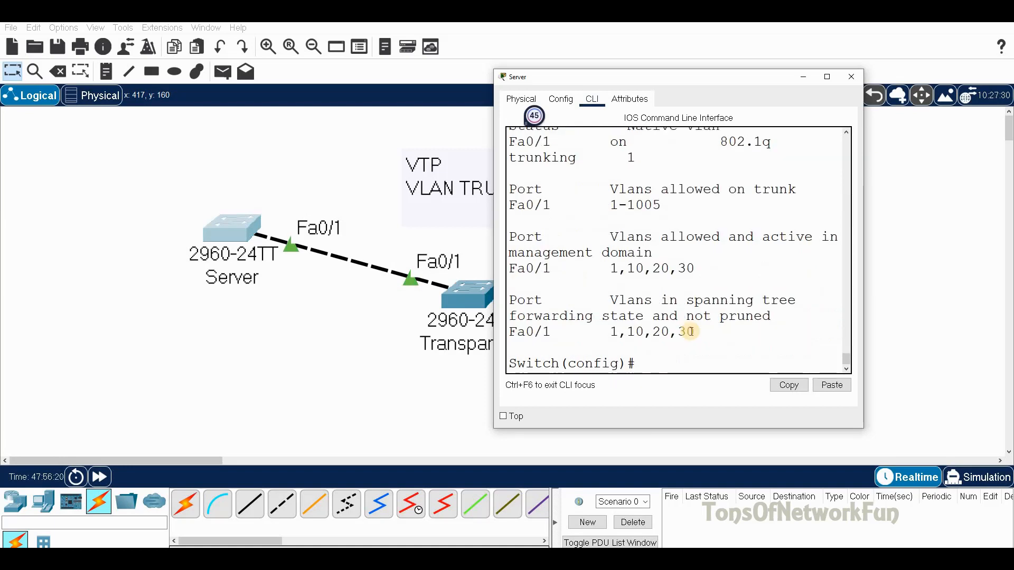
Step: List the Server's VLANs in brief, confirming 10, 20 and 30, then close its window
type("sh vlan")
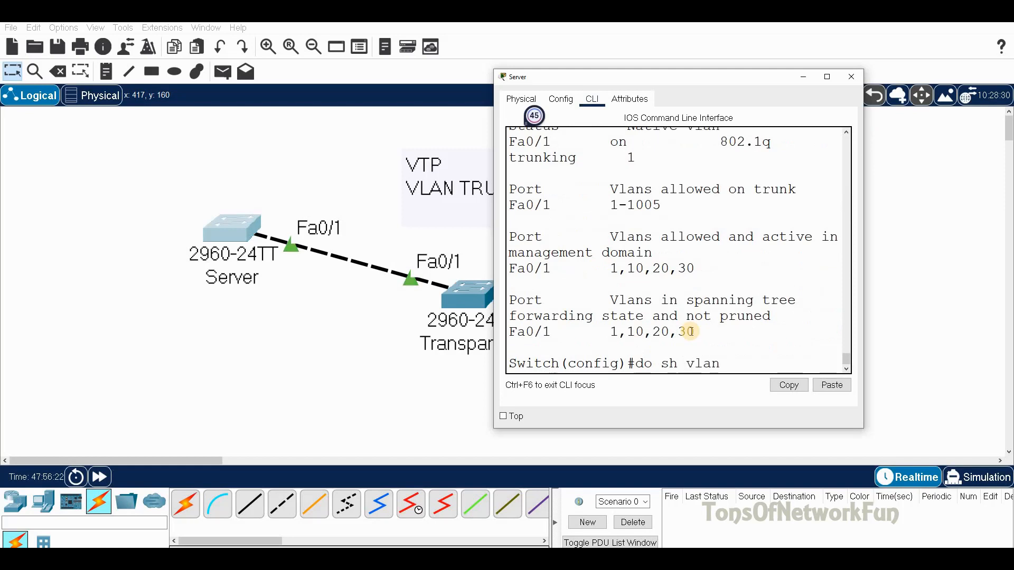
type(" b")
key("Return")
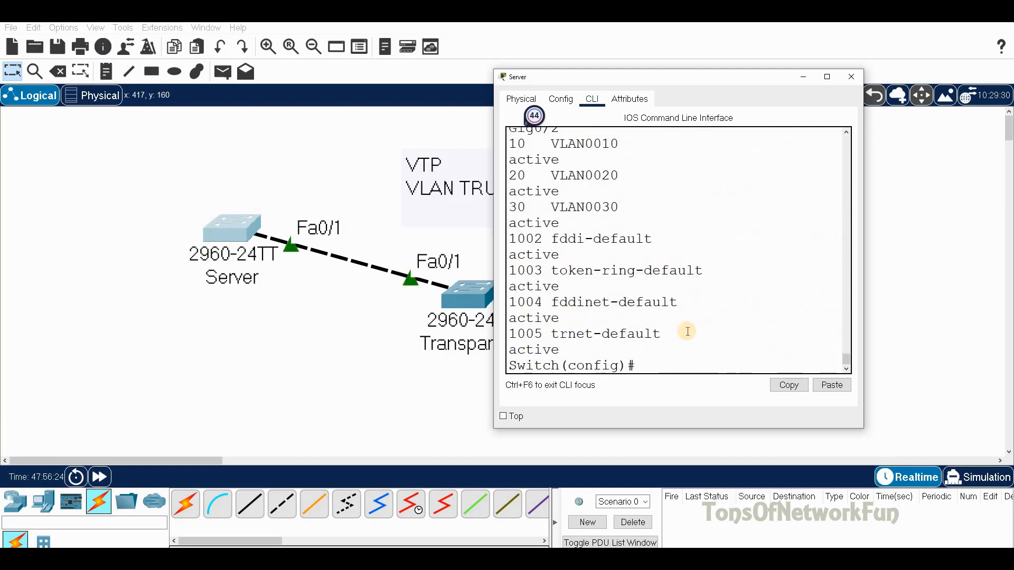
scroll(685, 331, "up", 1)
left_click_drag(525, 175, 526, 238)
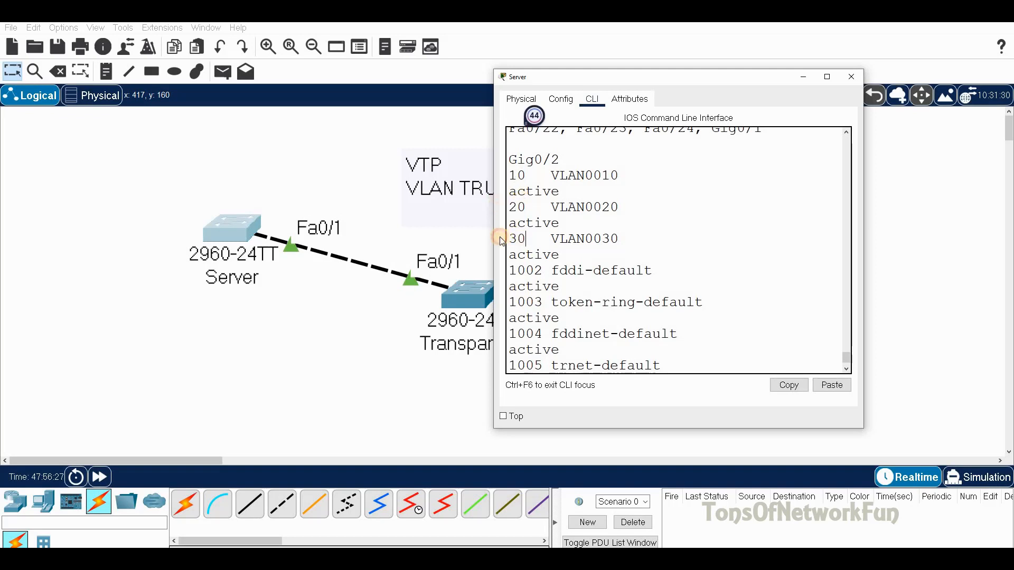
left_click(851, 77)
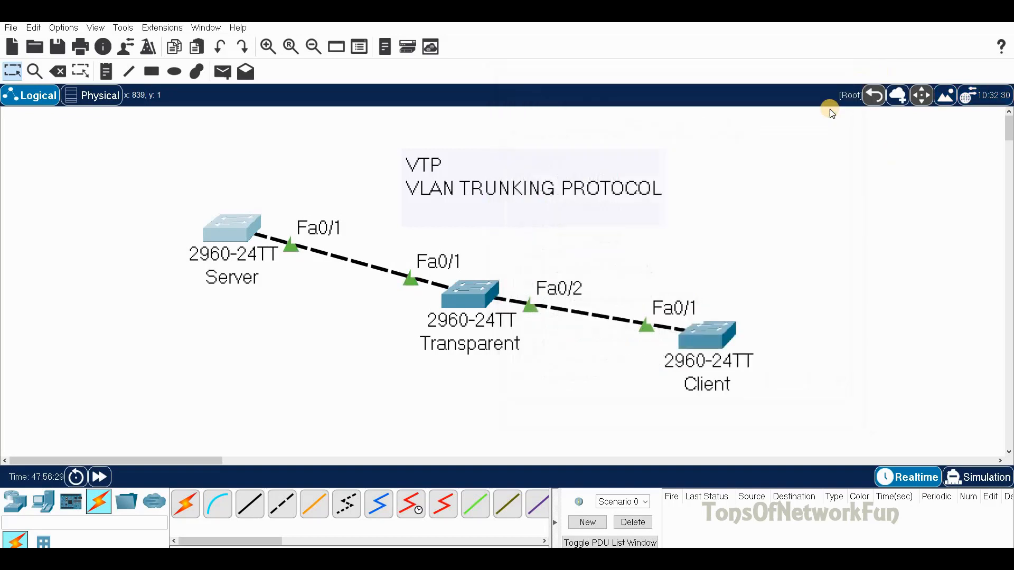
Step: List the Client switch's VLANs in brief, highlighting the propagated VLANs 10 and 30
left_click(701, 340)
type("do sh vlan b")
key("Return")
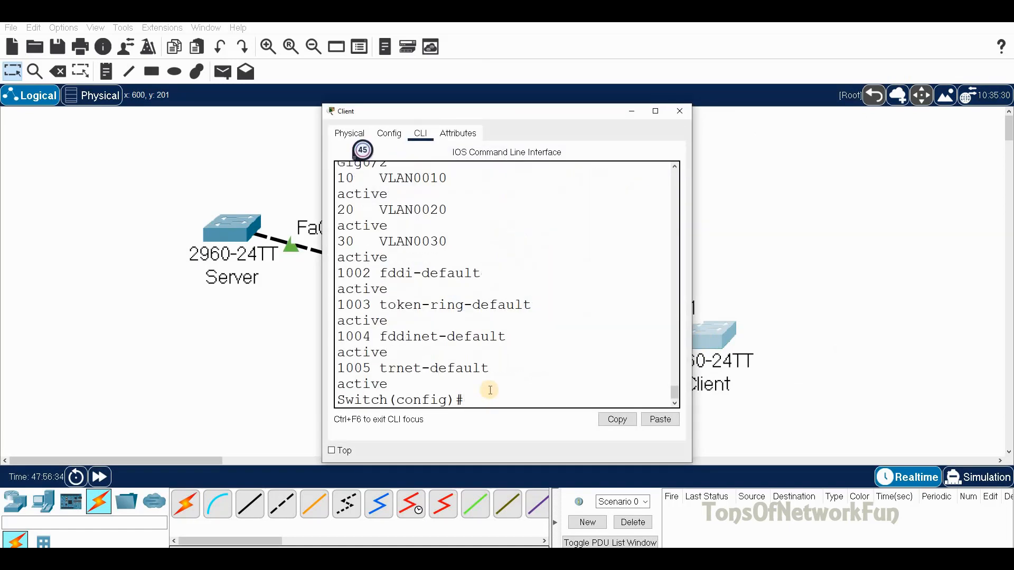
scroll(486, 387, "up", 1)
left_click_drag(356, 214, 316, 265)
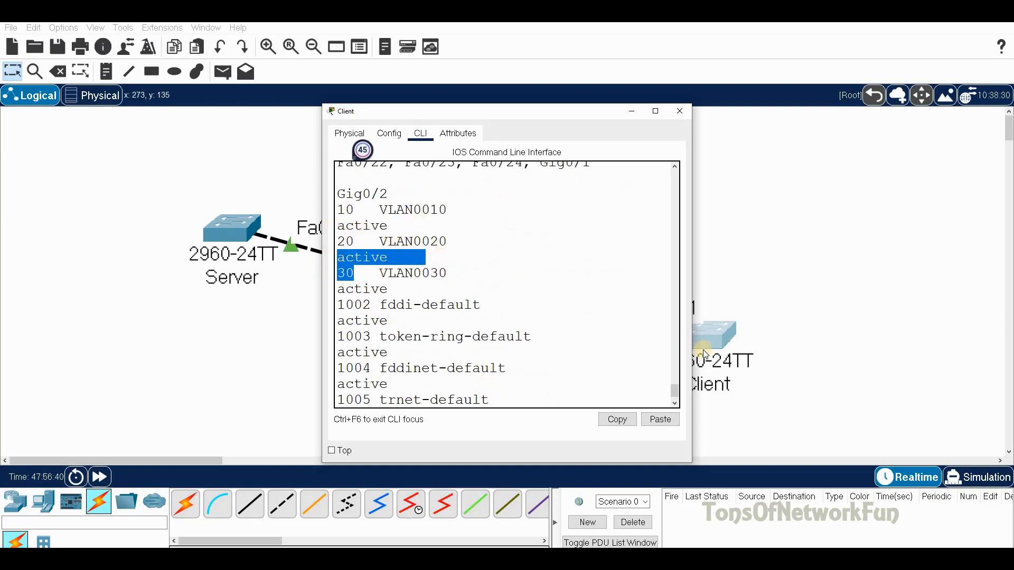
left_click_drag(543, 116, 514, 124)
left_click(341, 279)
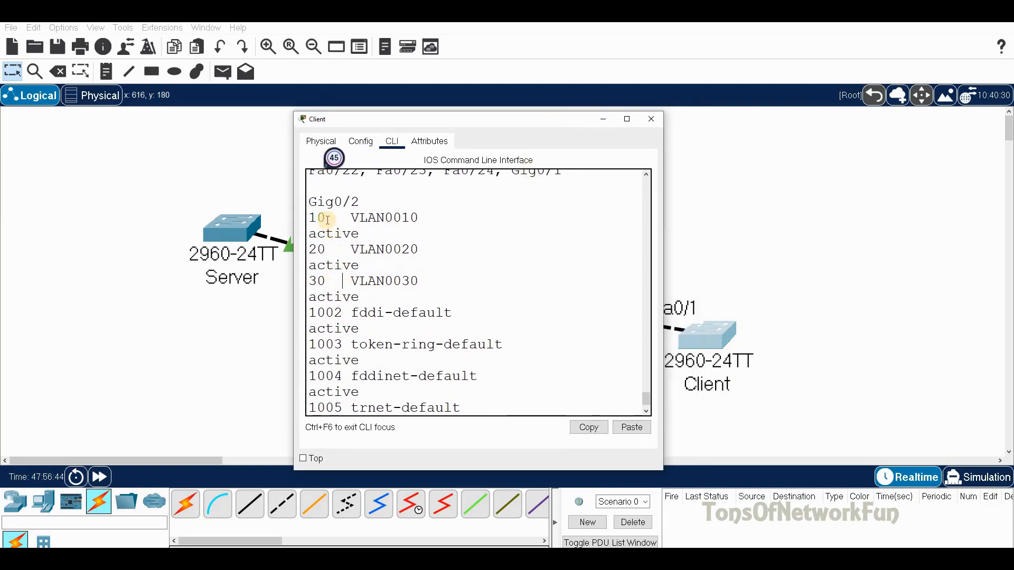
left_click_drag(309, 217, 294, 249)
left_click_drag(309, 282, 326, 282)
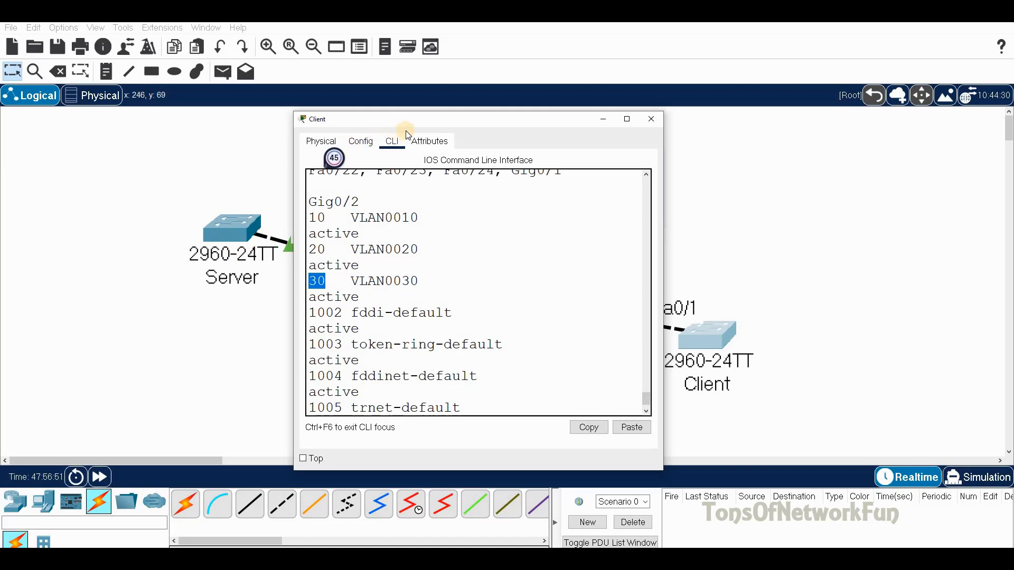
Step: Check the Client's VTP status shows 8 VLANs at revision 4, then close its window
left_click_drag(457, 125, 775, 130)
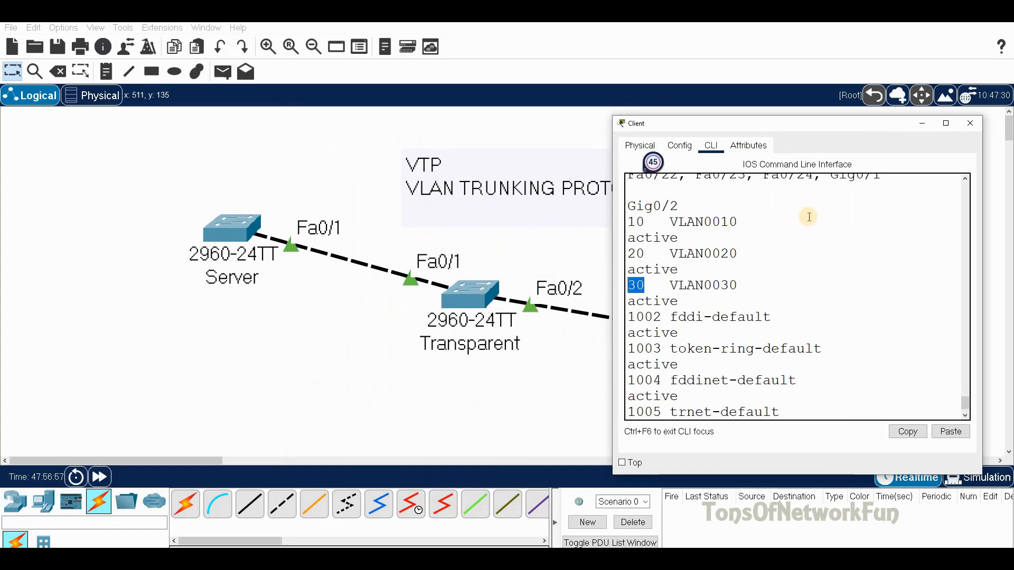
left_click_drag(808, 130, 287, 180)
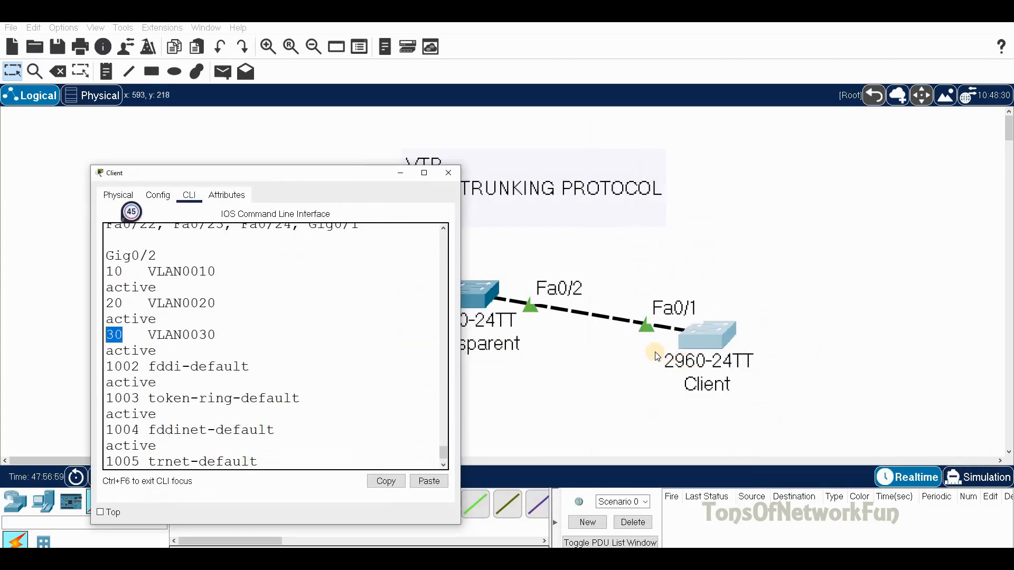
left_click(273, 461)
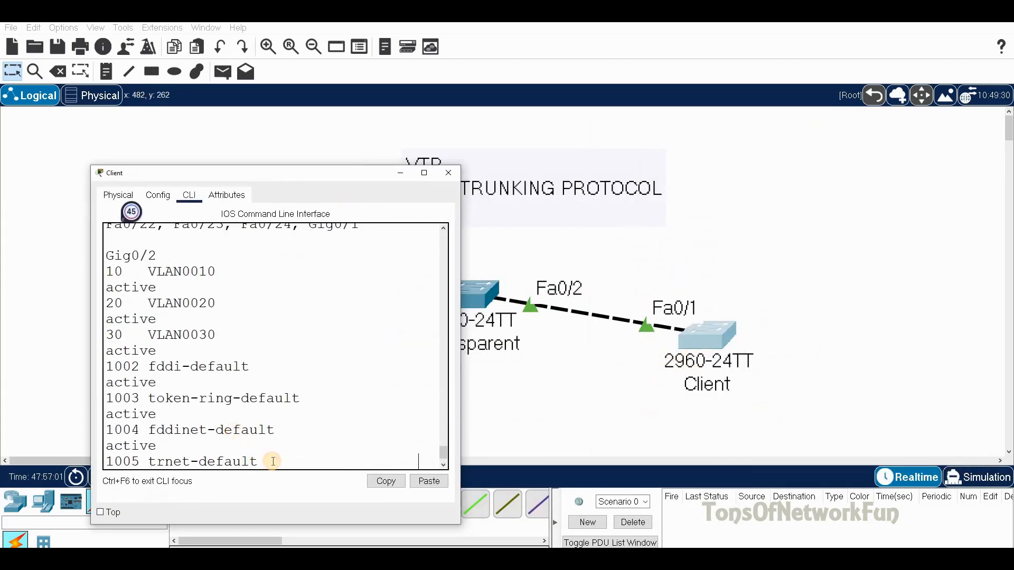
key("Return")
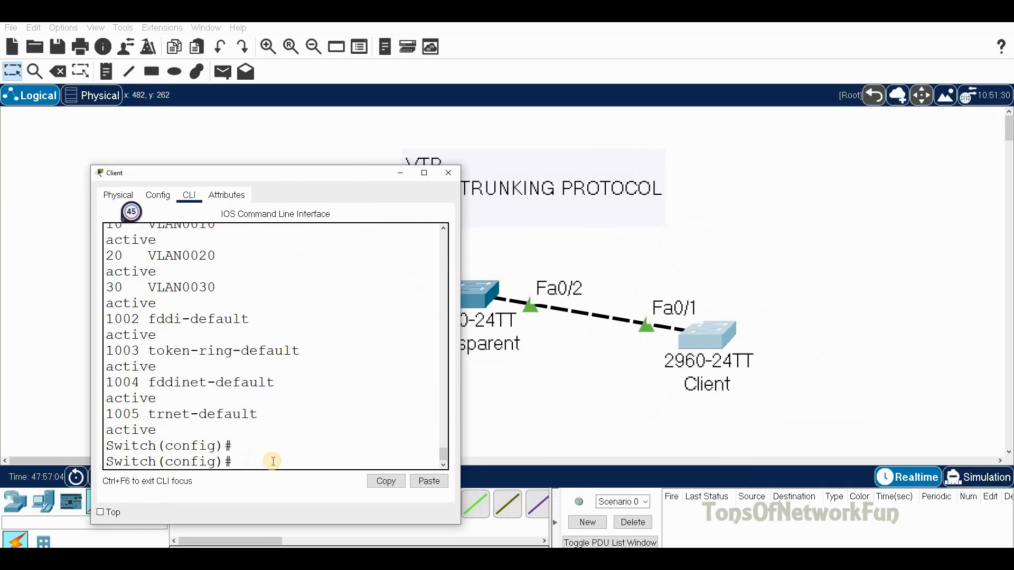
type("do sh vtp s")
key("Return")
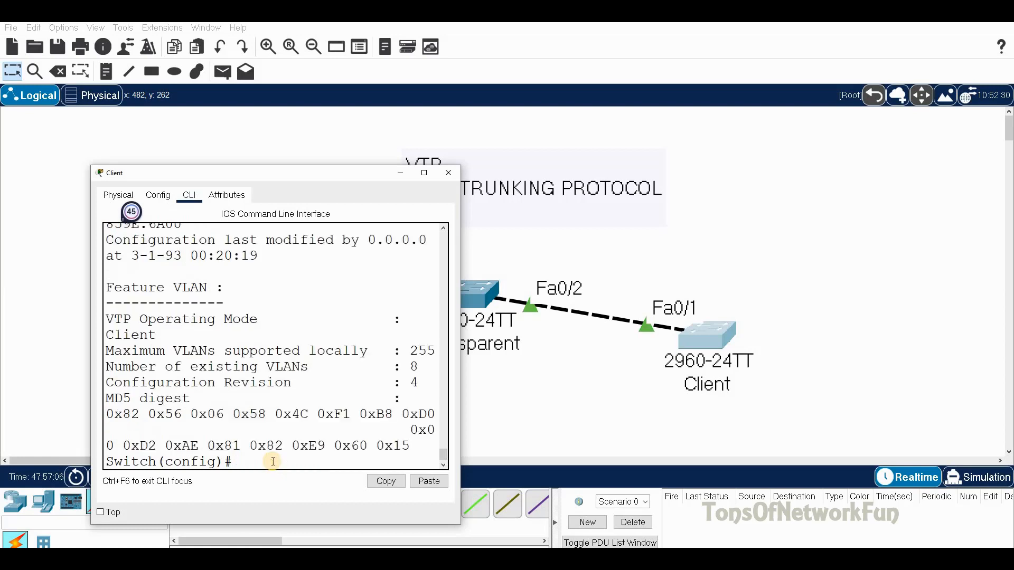
double_click(415, 367)
double_click(415, 383)
left_click(456, 177)
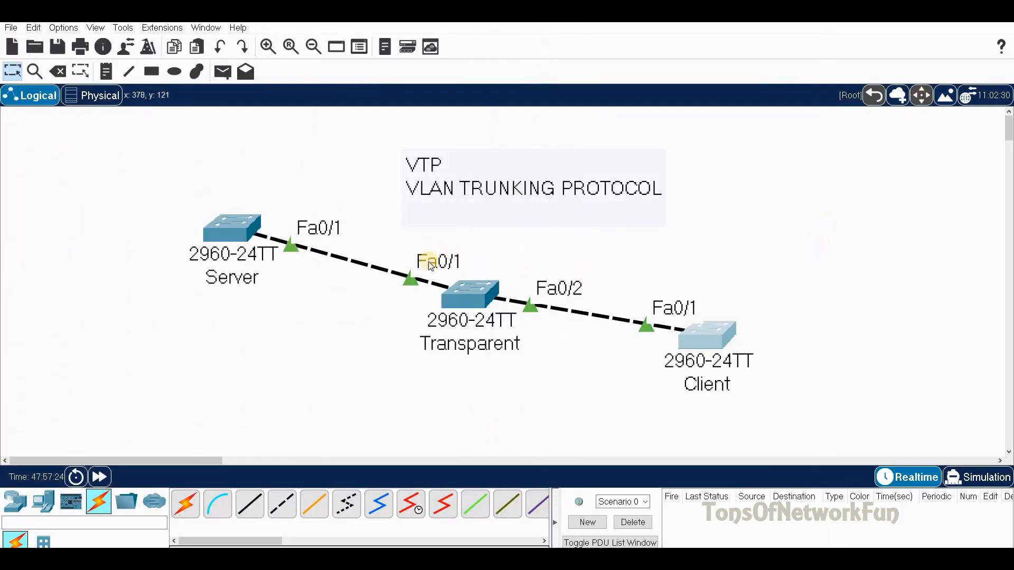
Step: List the Transparent switch's VLANs, showing only defaults 1 and 1002–1005
left_click_drag(463, 288, 458, 278)
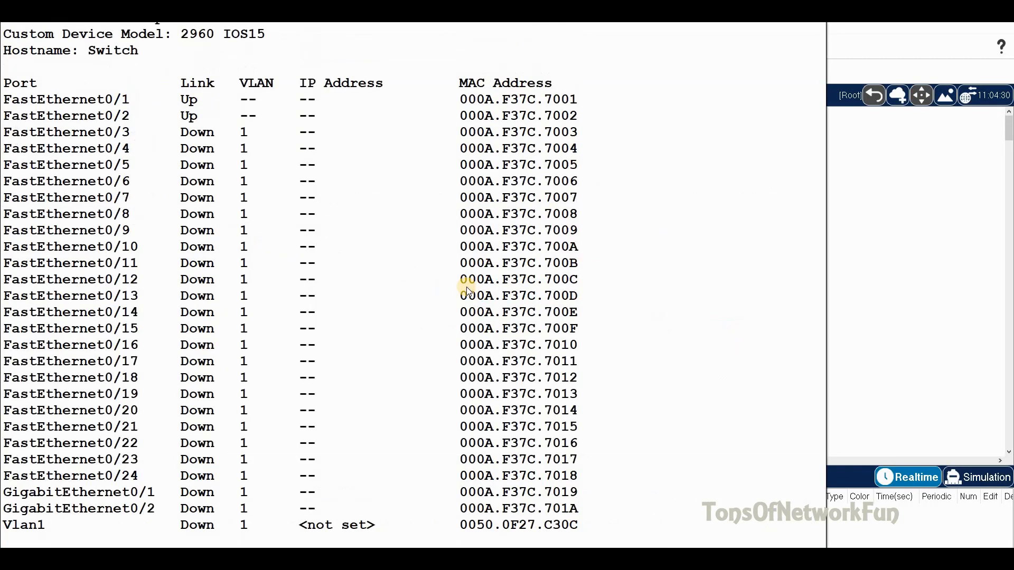
left_click(467, 290)
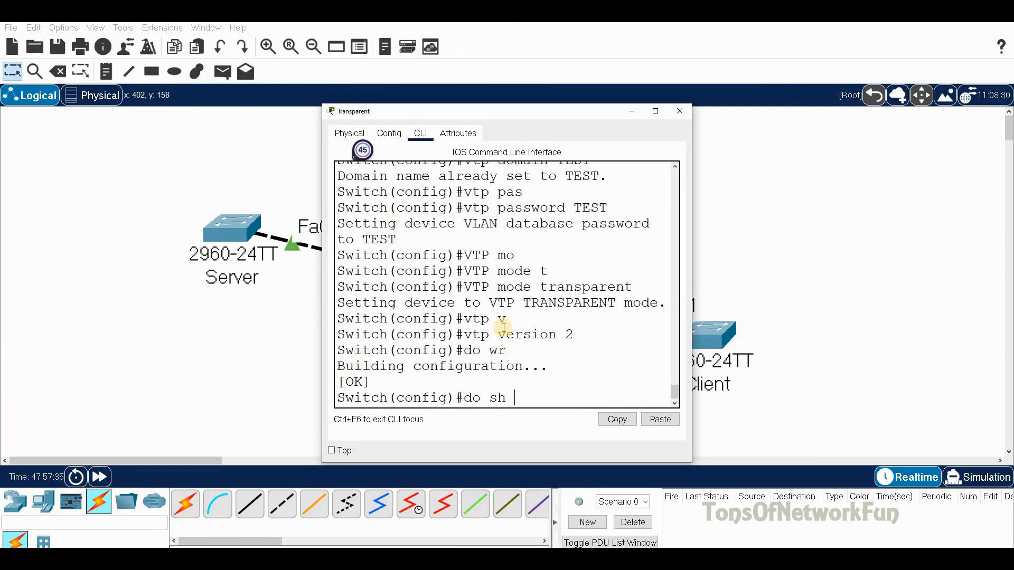
type("r")
key("Return")
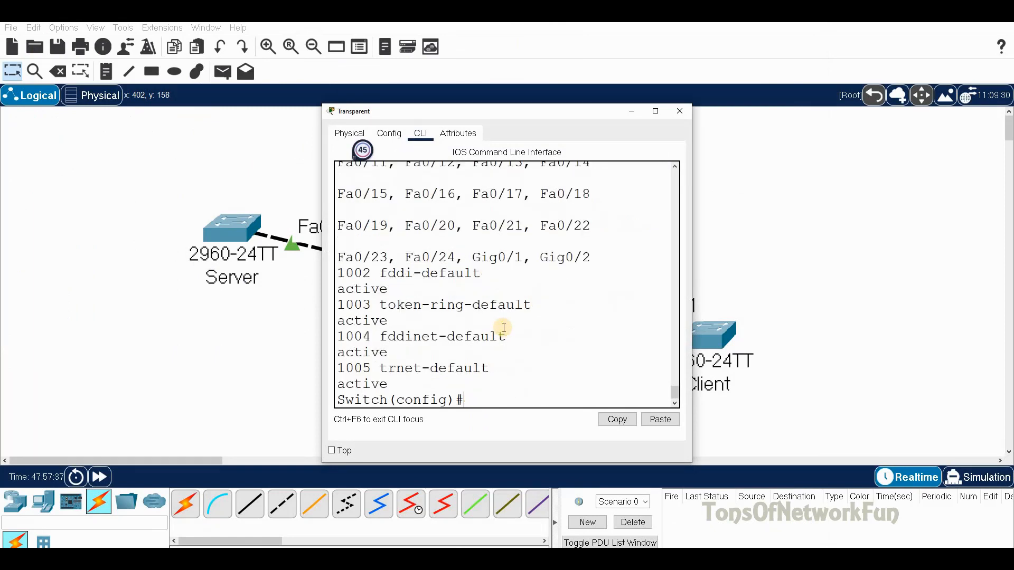
scroll(445, 255, "up", 5)
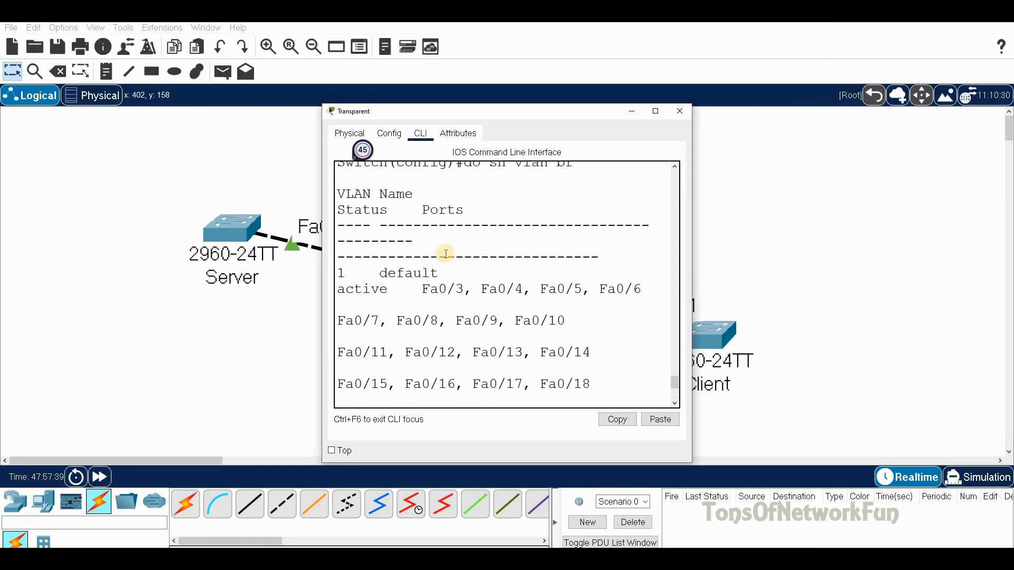
scroll(445, 256, "down", 5)
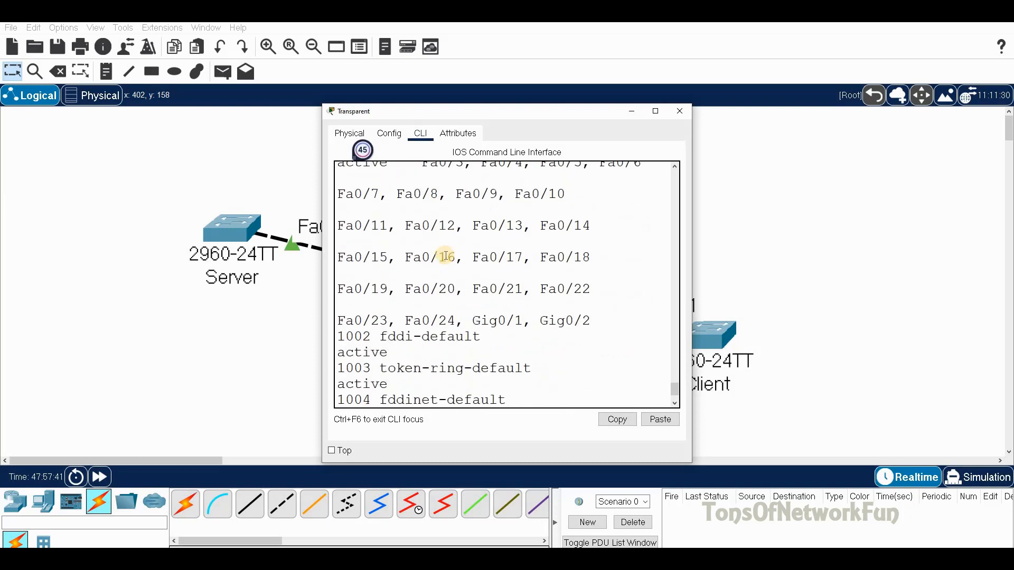
scroll(446, 255, "up", 3)
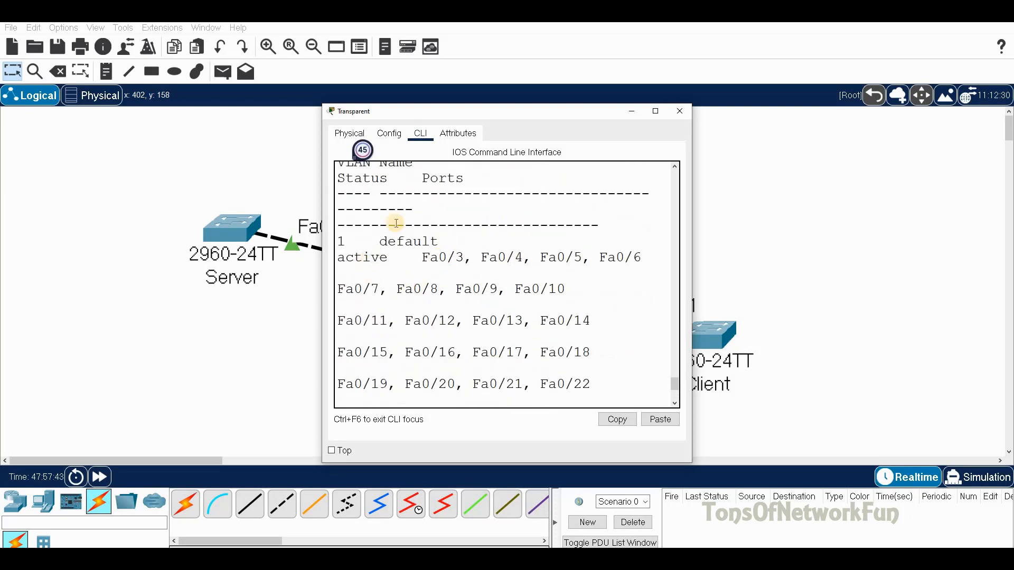
left_click_drag(485, 111, 200, 239)
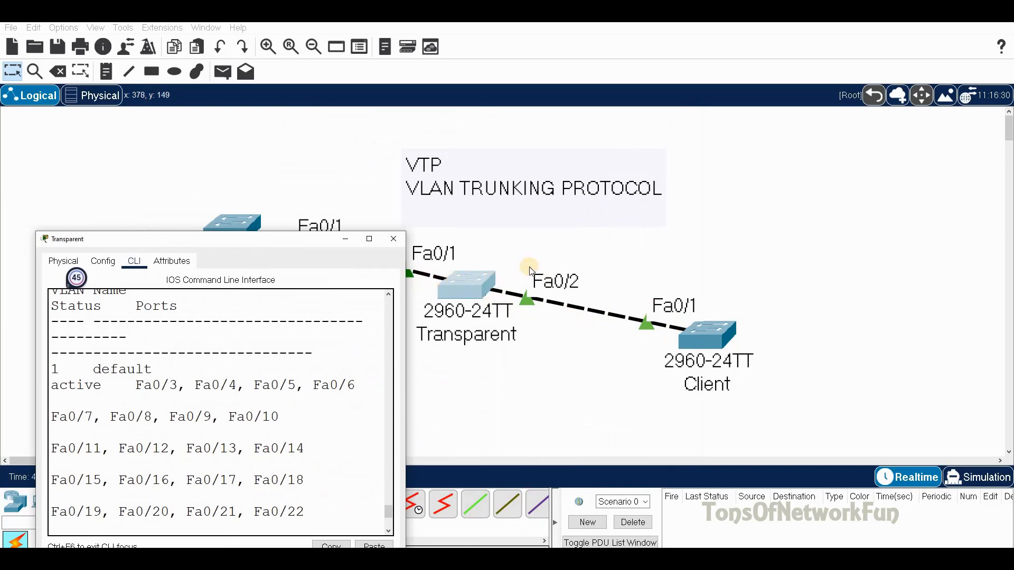
left_click_drag(284, 239, 691, 157)
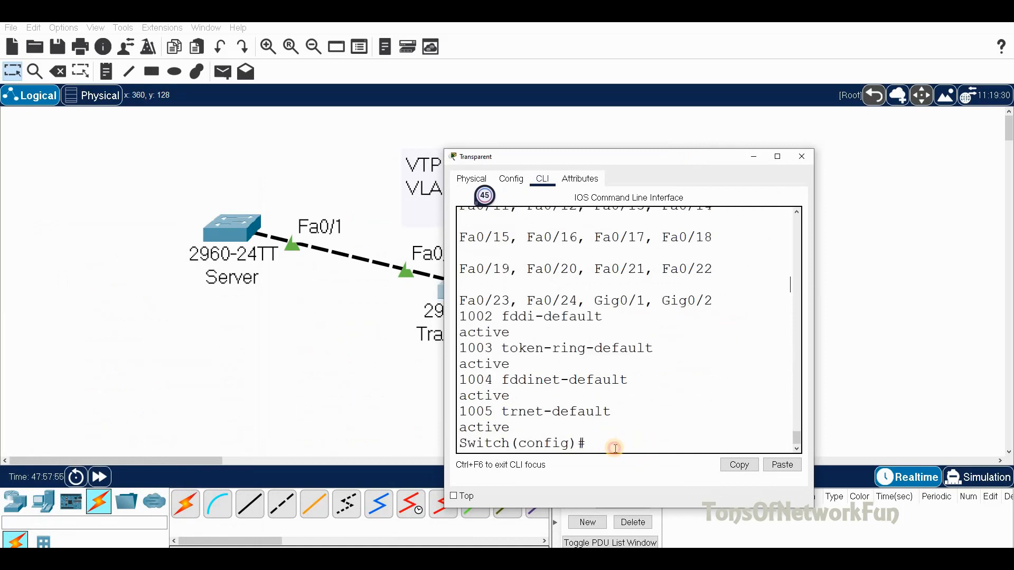
left_click_drag(582, 160, 634, 153)
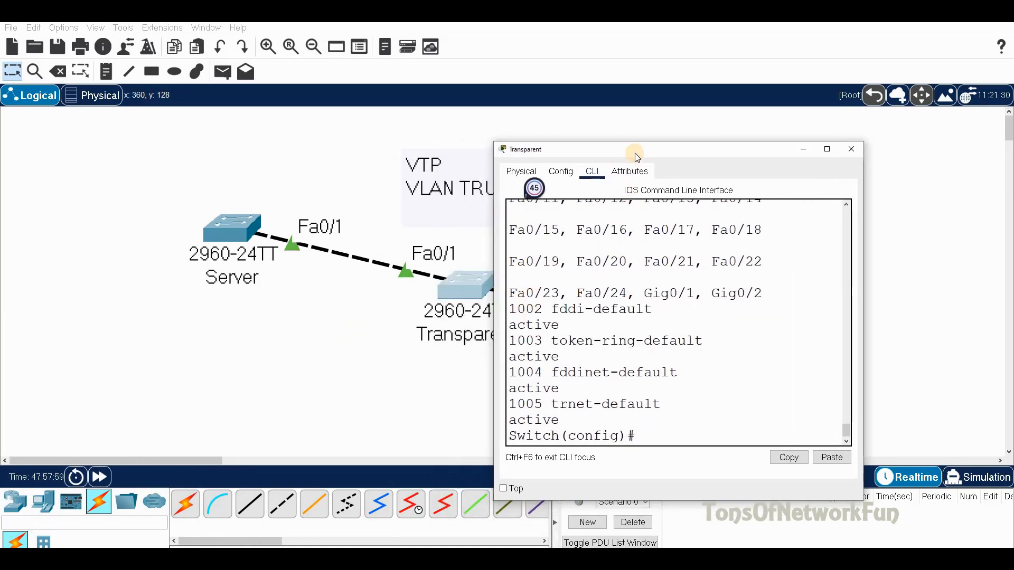
Step: Create VLANs 10 and 20 on the Transparent switch and confirm VLAN0010 and VLAN0020 exist
type("vlan 10")
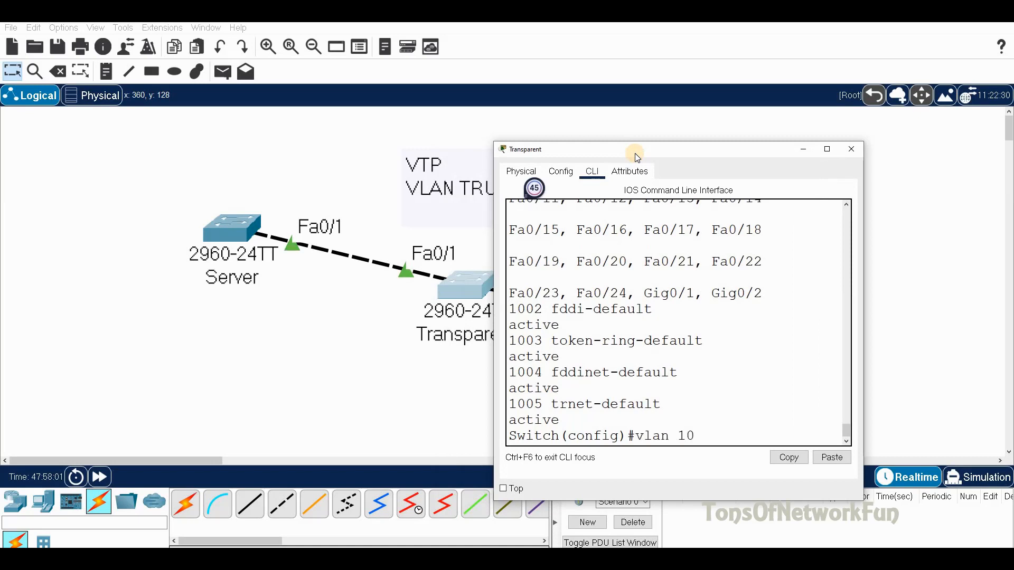
key("Return")
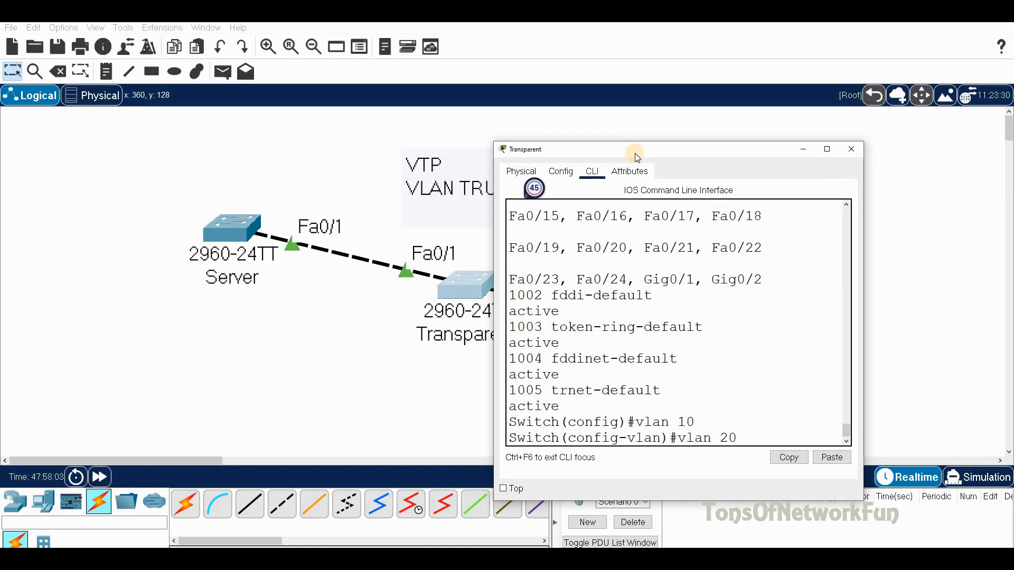
key("Return")
type("do sh v")
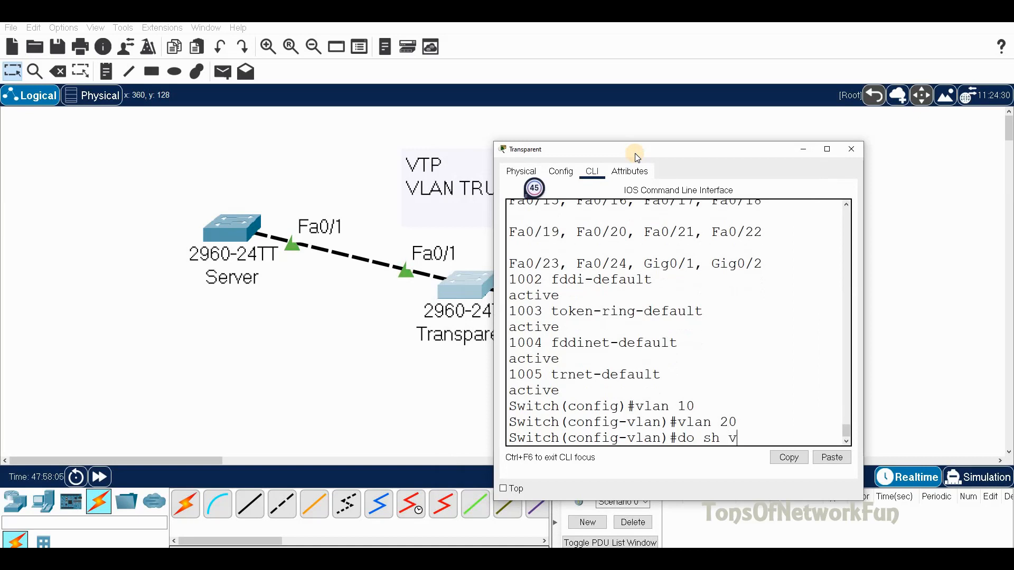
type("lan")
key("Return")
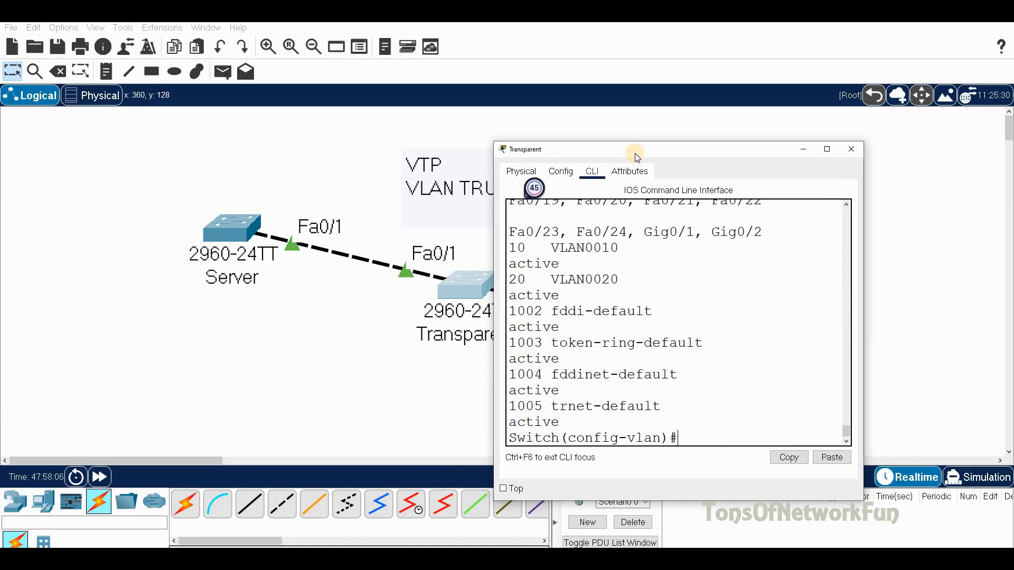
scroll(531, 277, "up", 1)
left_click_drag(530, 277, 473, 303)
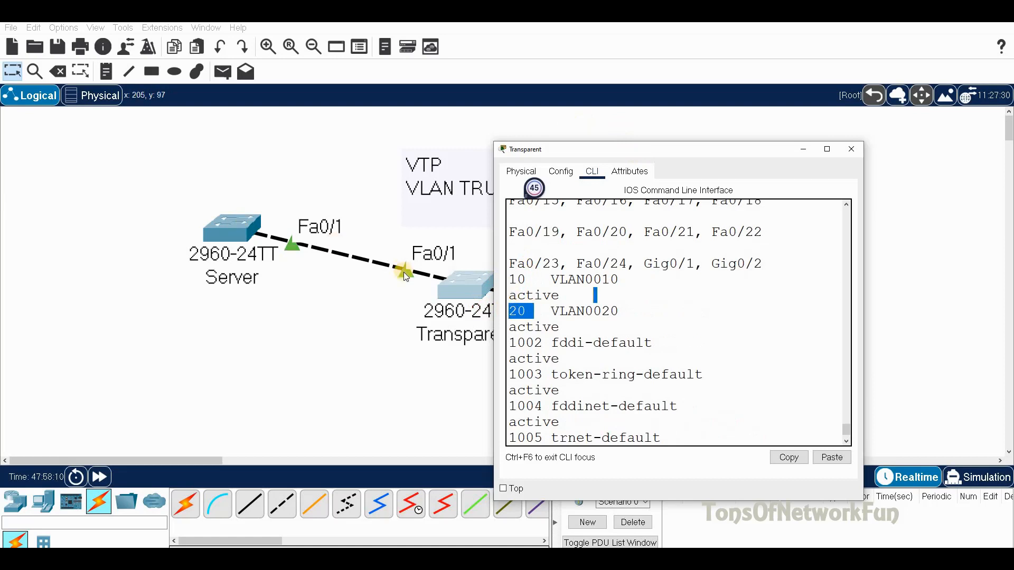
left_click_drag(660, 152, 711, 148)
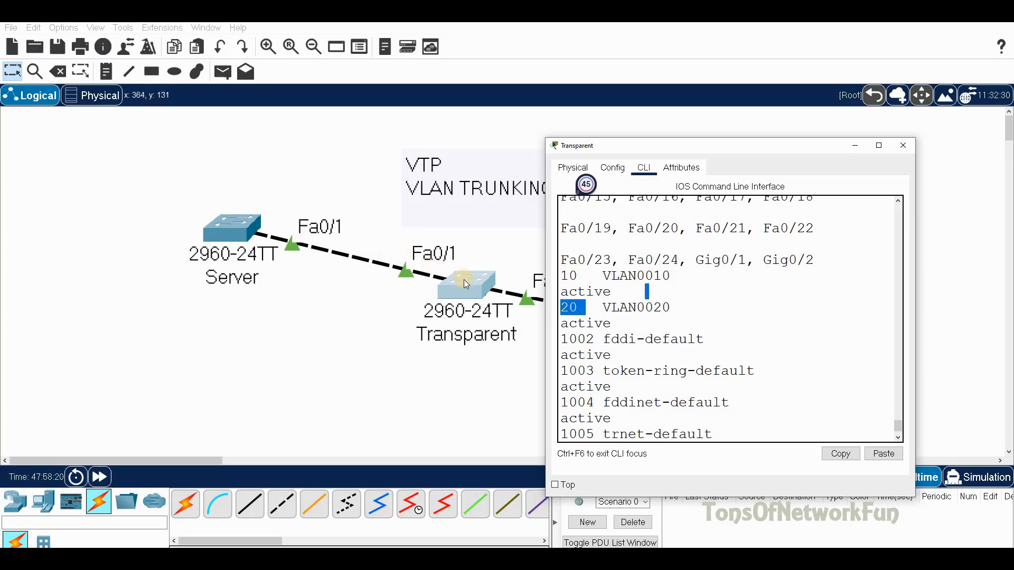
left_click_drag(735, 147, 946, 219)
Step: Delete VLANs 10 and 20 from the Transparent switch with no vlan, then close its window
left_click_drag(855, 212, 513, 139)
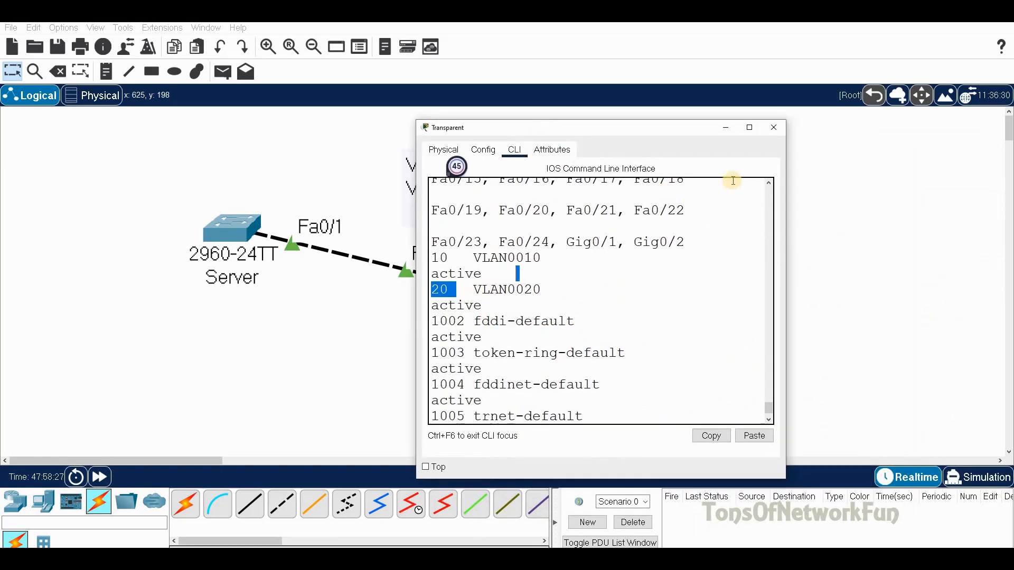
left_click(602, 412)
type("exi")
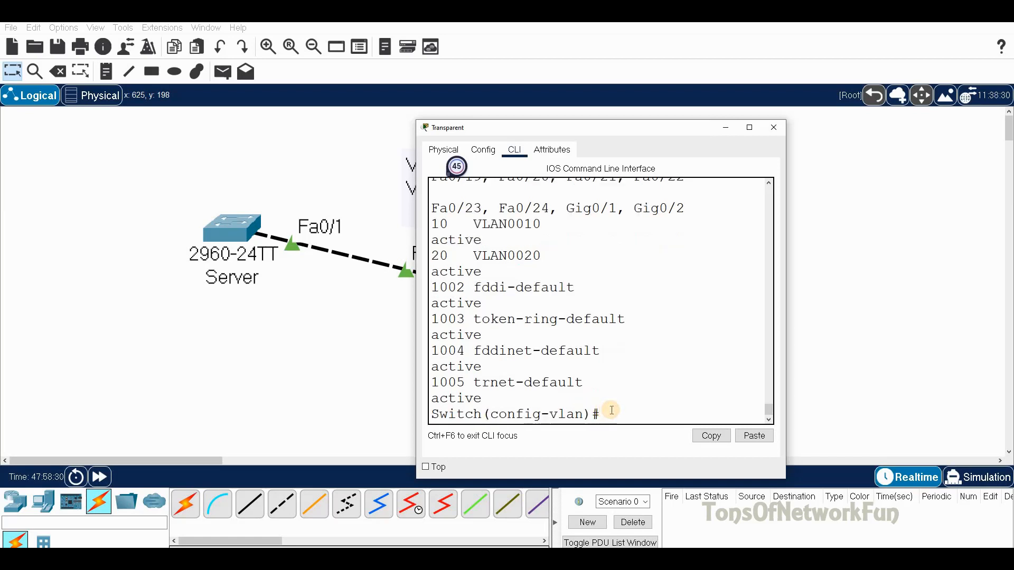
type("t")
key("Return")
type("do")
key("BackSpace")
key("BackSpace")
type("no vlan 10")
key("Return")
type("no vlan 20")
key("Return")
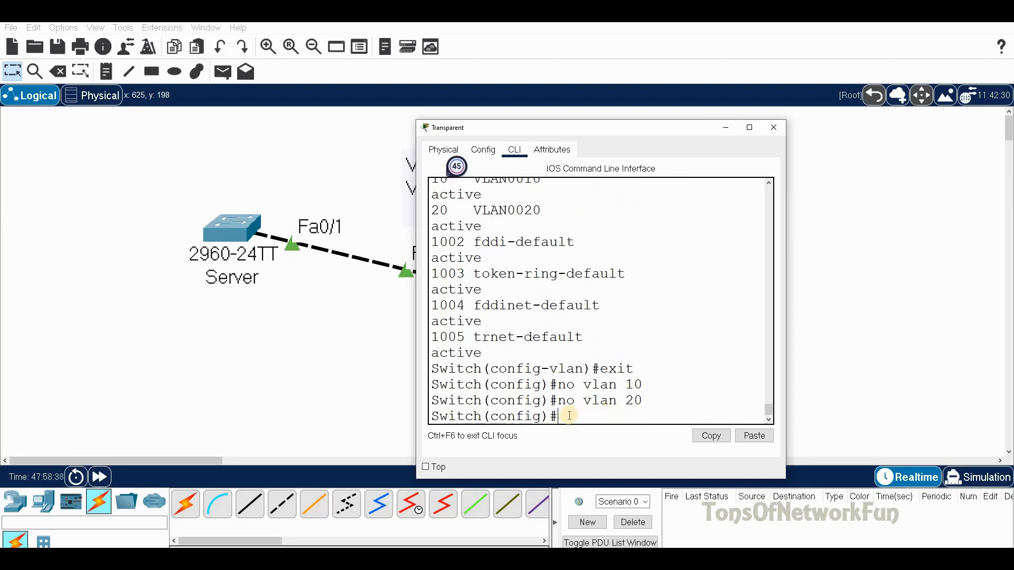
left_click(771, 134)
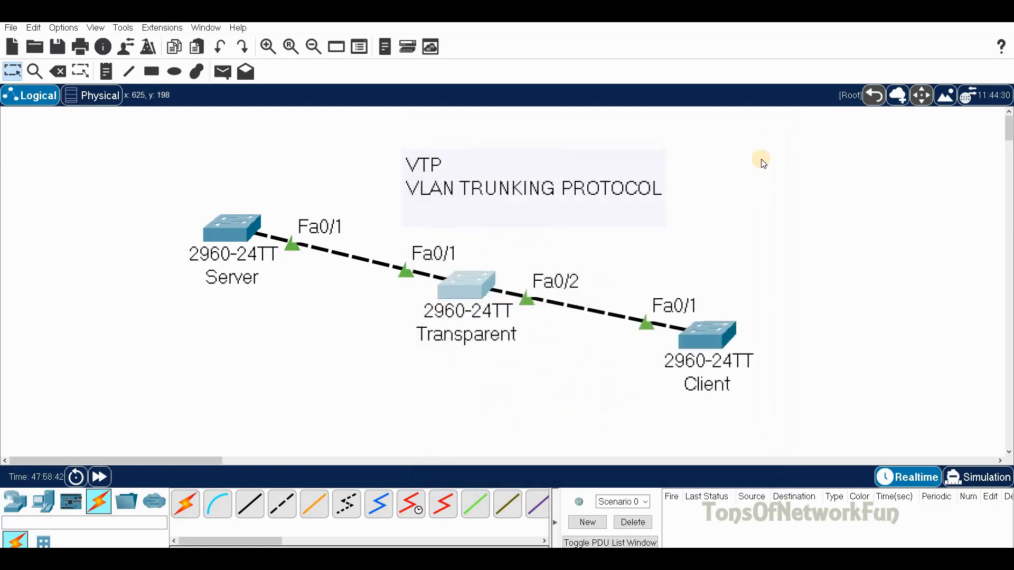
left_click_drag(467, 290, 456, 289)
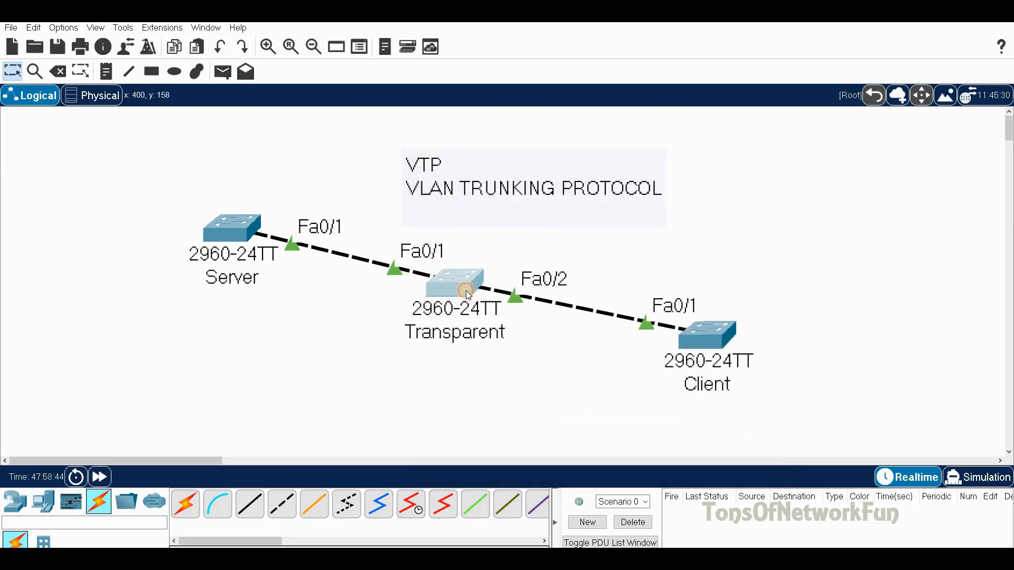
left_click_drag(237, 233, 228, 226)
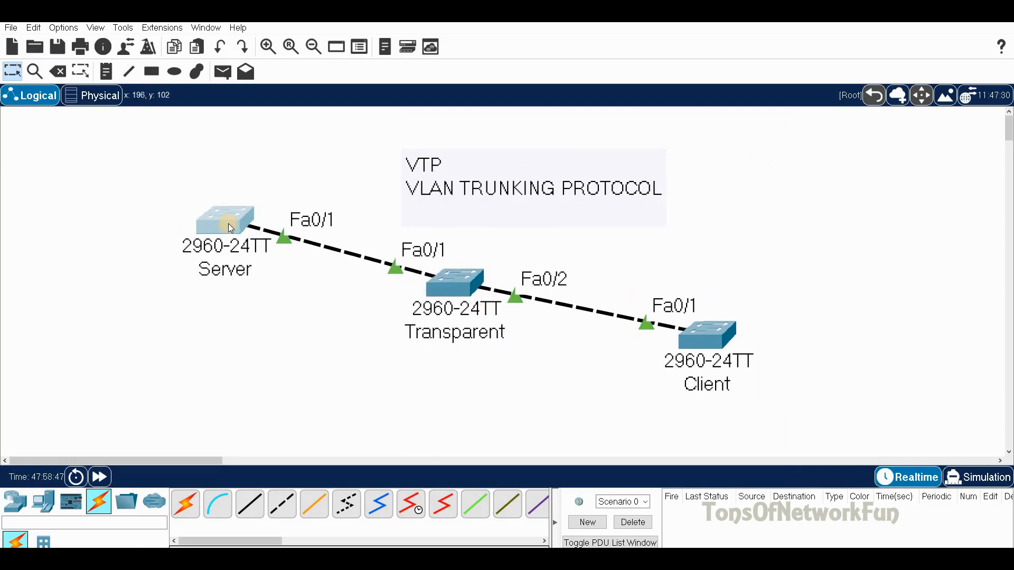
left_click(227, 220)
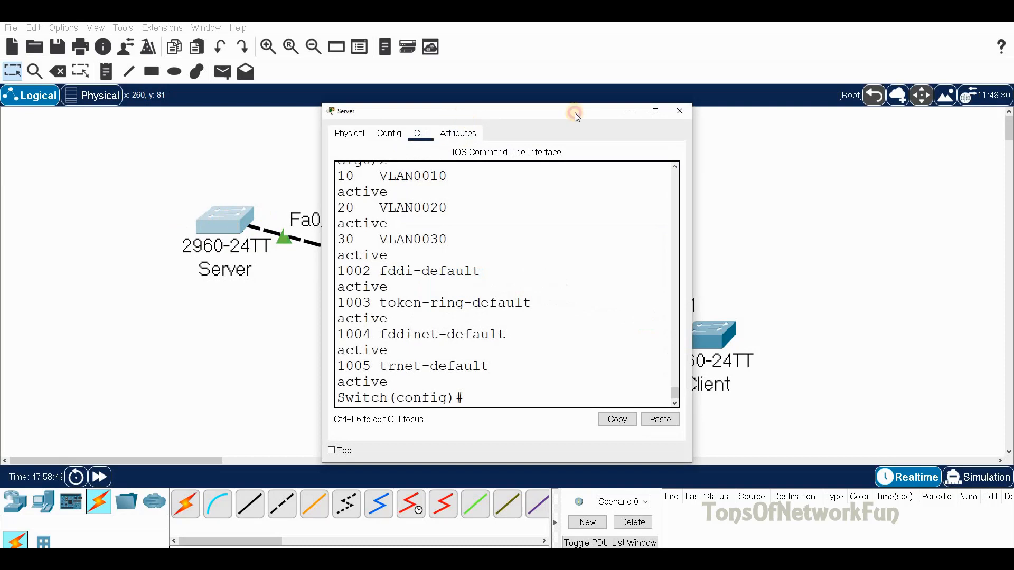
left_click_drag(465, 116, 607, 111)
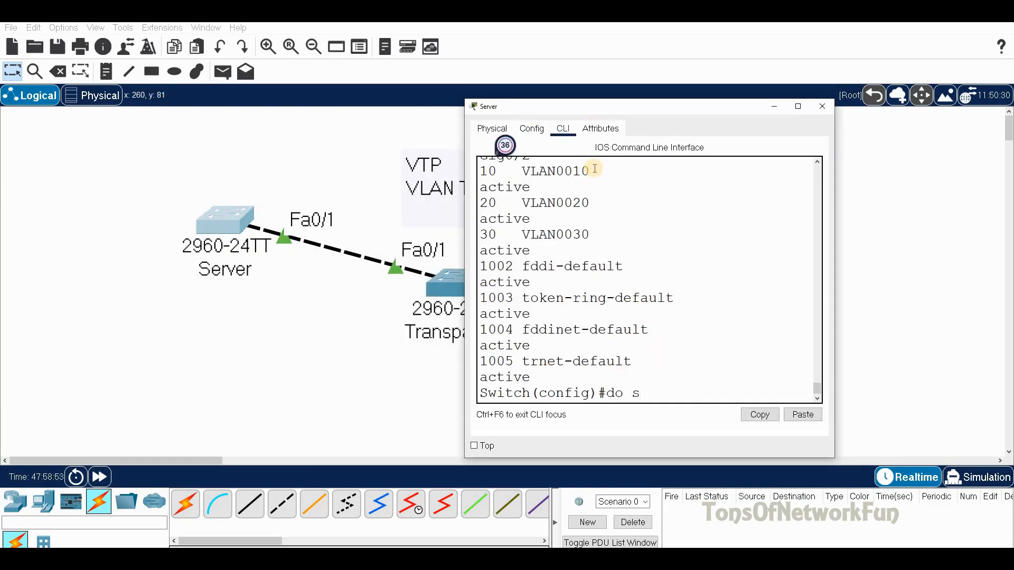
type("do sh vtp s")
key("Return")
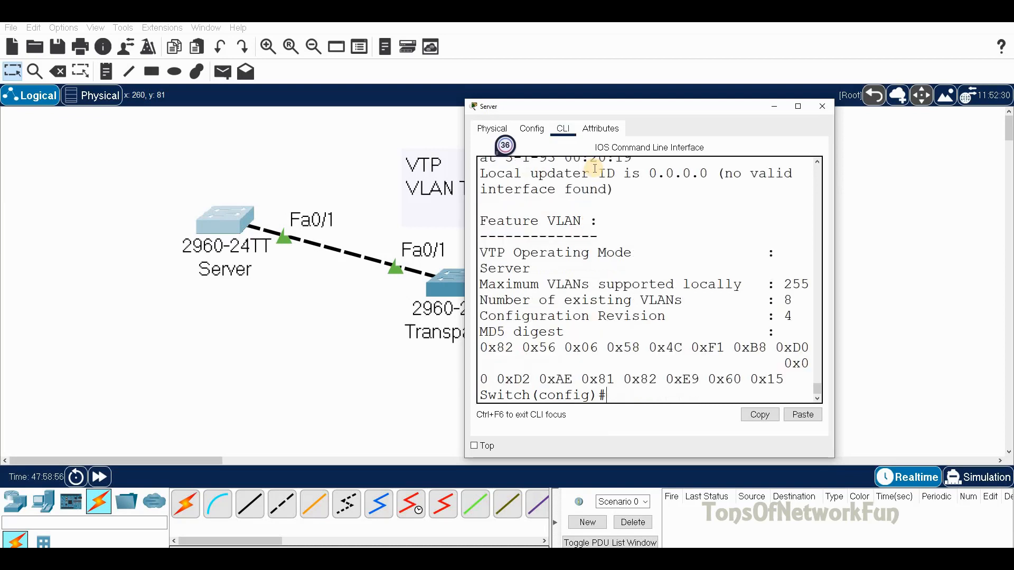
left_click_drag(792, 297, 785, 299)
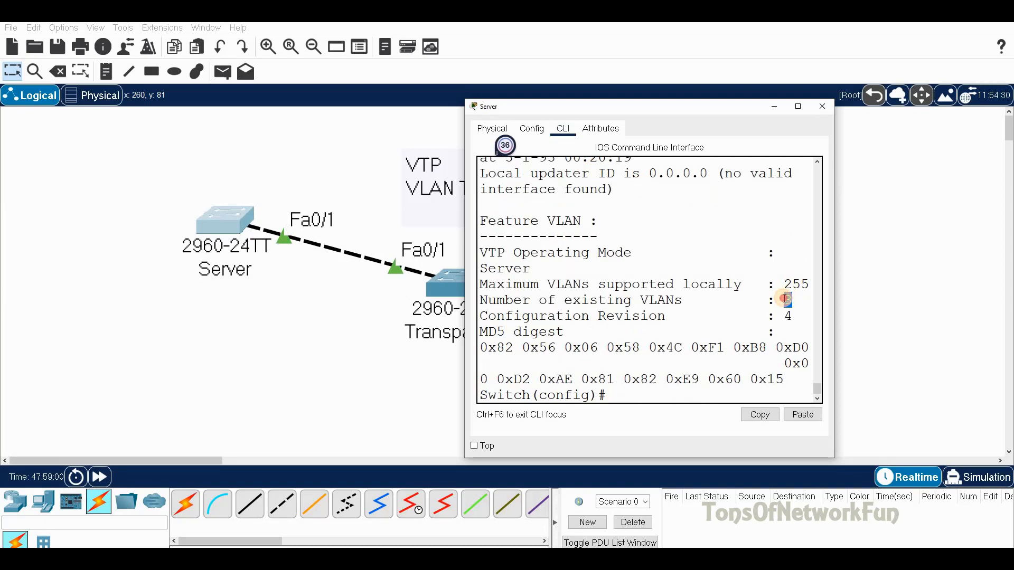
left_click_drag(792, 315, 784, 315)
left_click(784, 317)
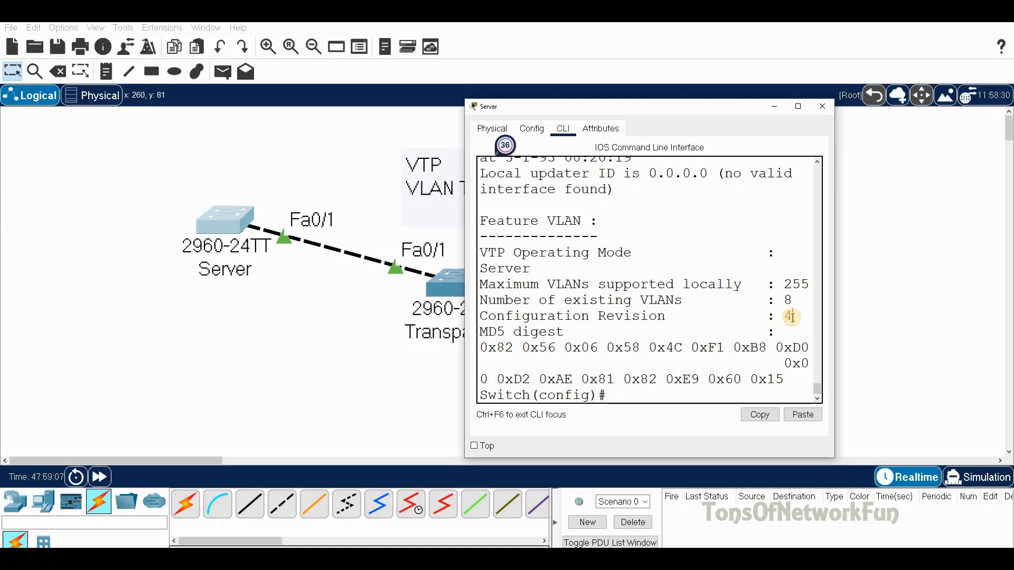
left_click(791, 316)
double_click(790, 315)
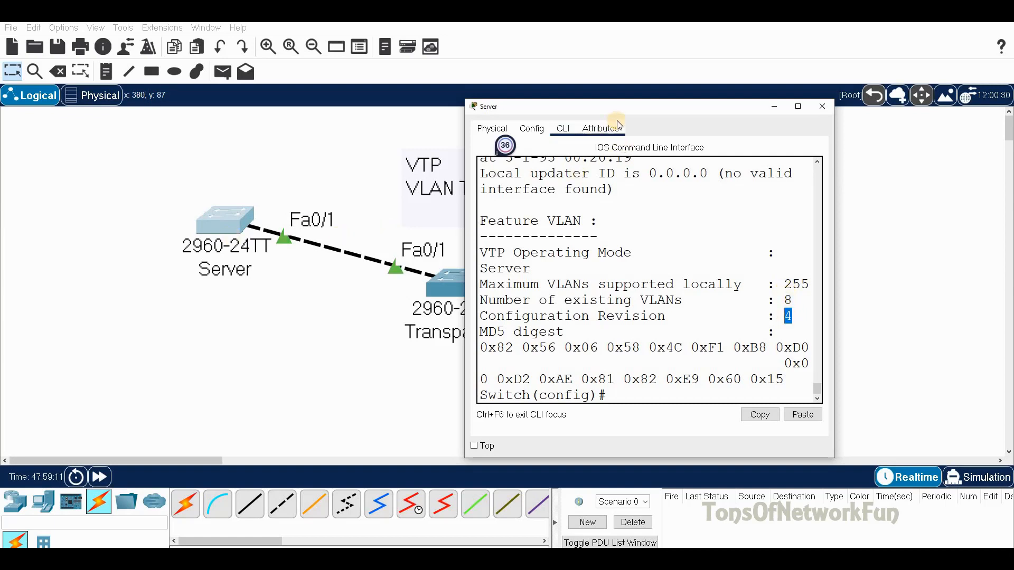
left_click_drag(647, 108, 405, 112)
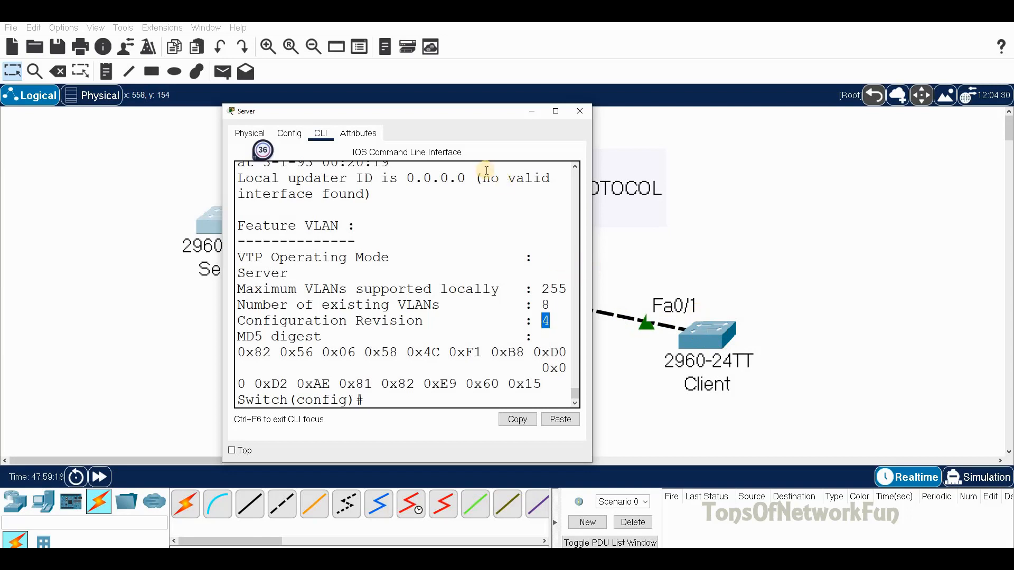
left_click_drag(427, 112, 723, 93)
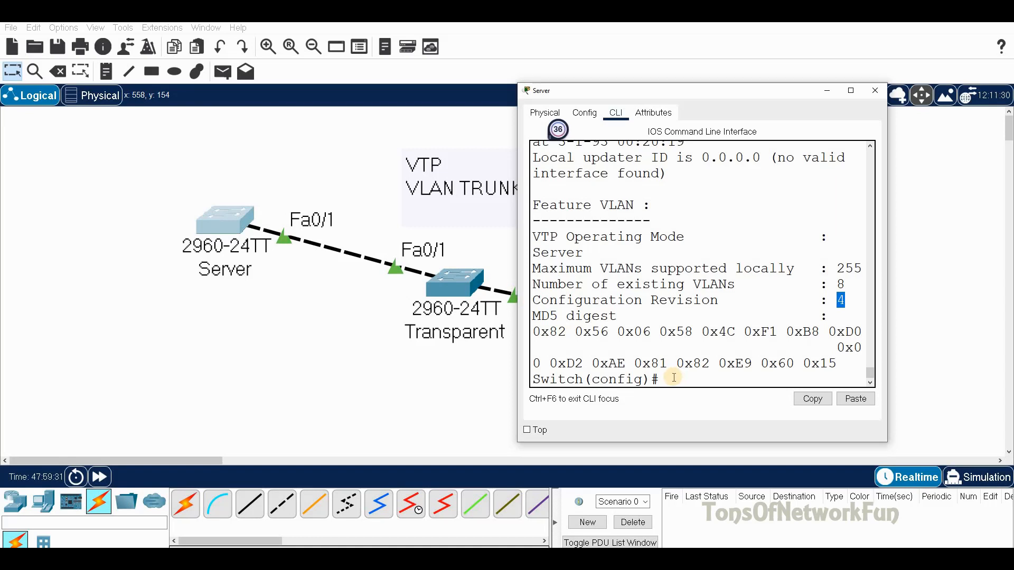
left_click(674, 377)
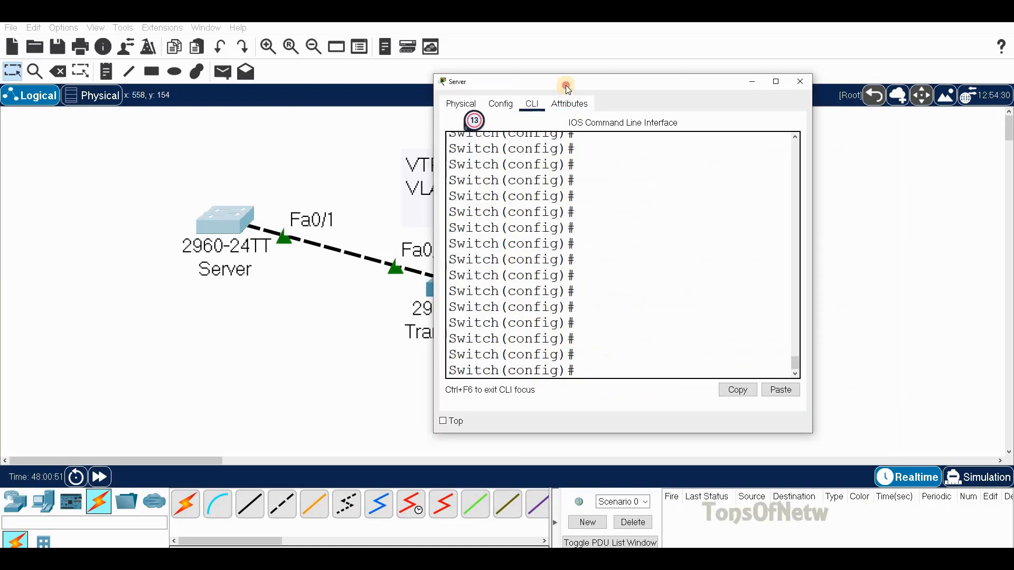
left_click_drag(566, 84, 639, 88)
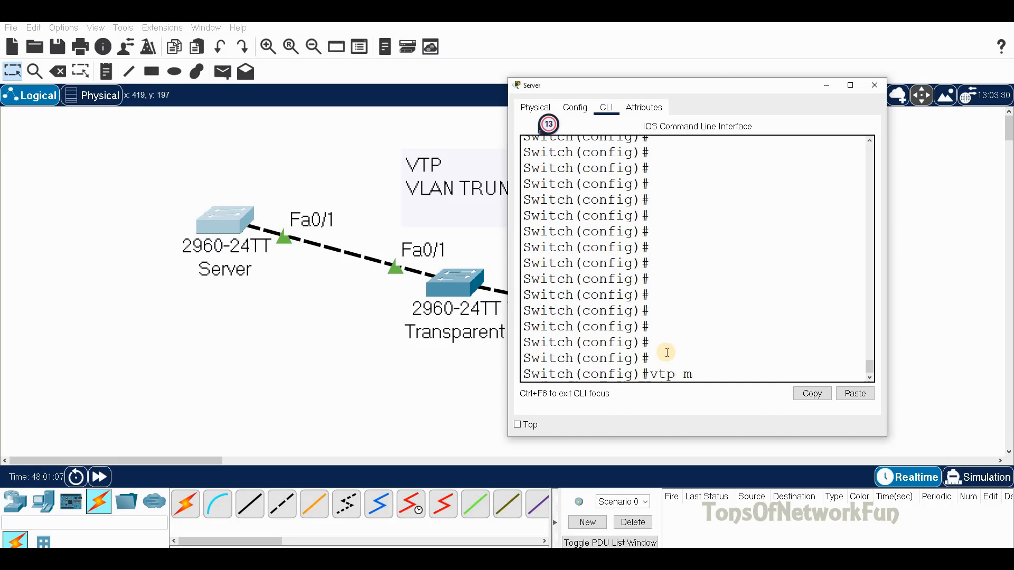
Step: Switch the Server to VTP transparent mode
key("Tab")
type("t")
key("Tab")
key("Return")
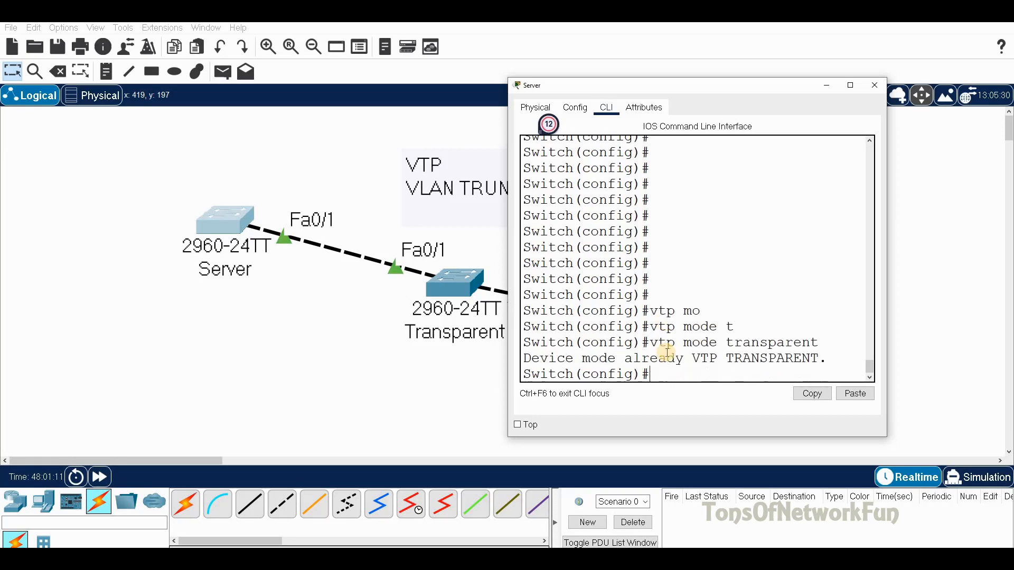
Step: Show the Server's VTP status and highlight Configuration Revision 0
type("do sh vtp s")
key("Return")
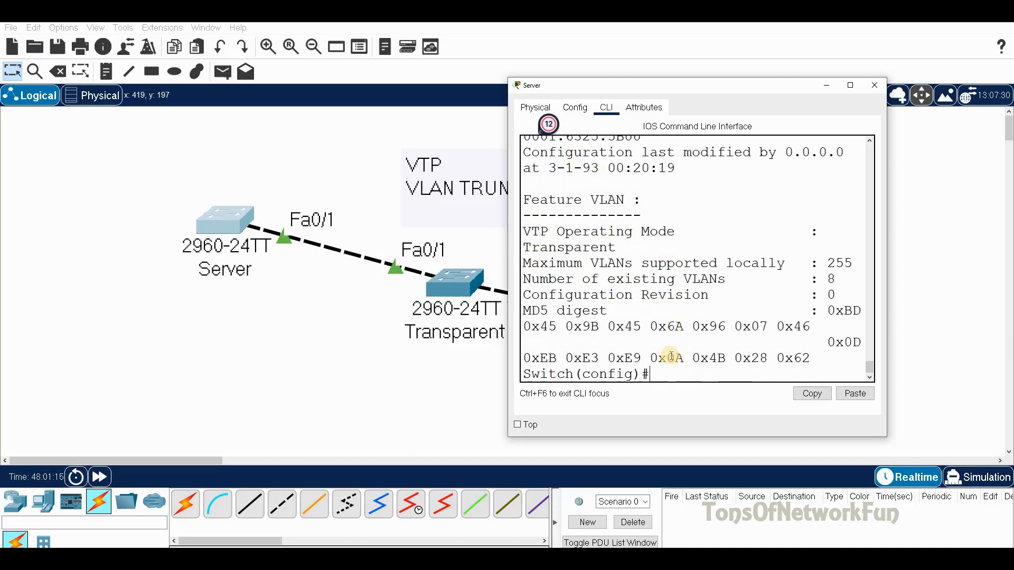
left_click_drag(524, 294, 726, 294)
double_click(832, 295)
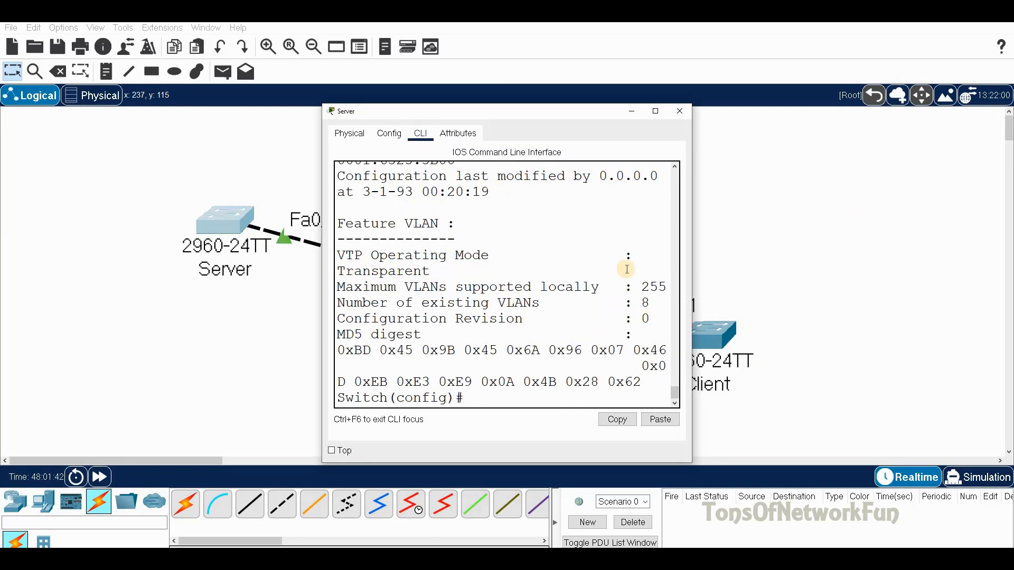
left_click_drag(649, 317, 632, 317)
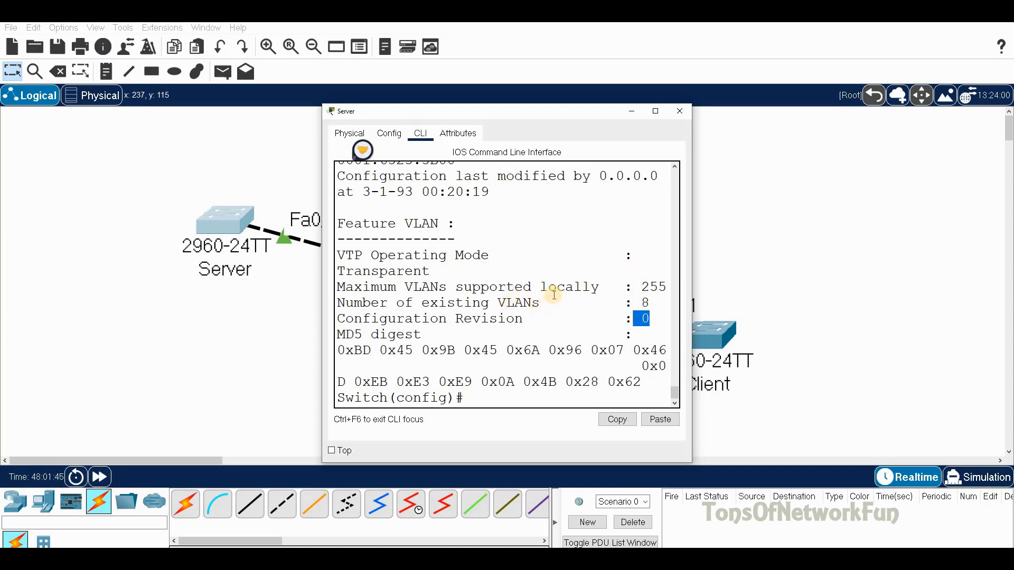
left_click_drag(531, 112, 551, 70)
left_click(498, 368)
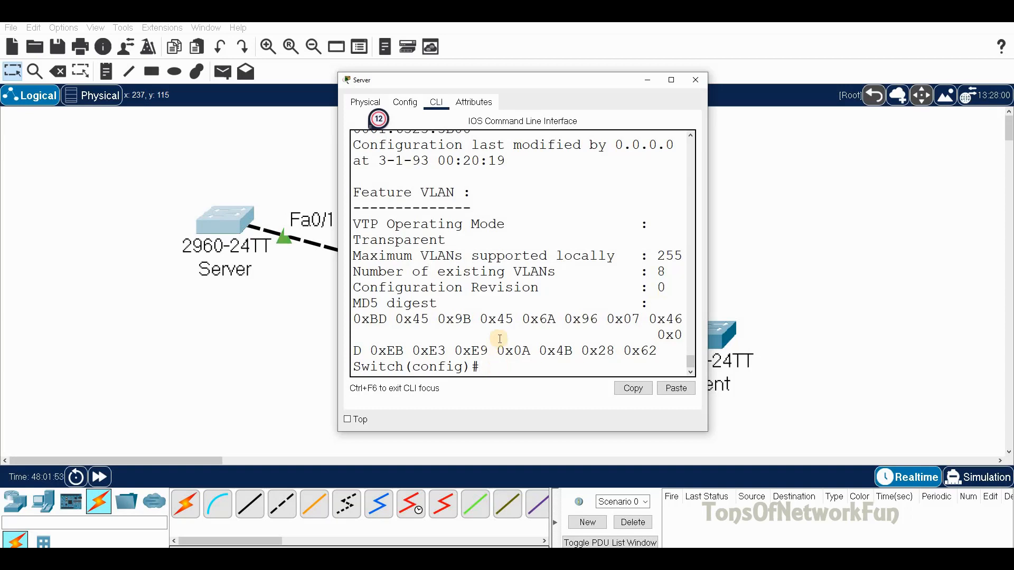
Step: Set the Server back to VTP server mode
type("vtp s m")
key("Tab")
type("ser")
key("Tab")
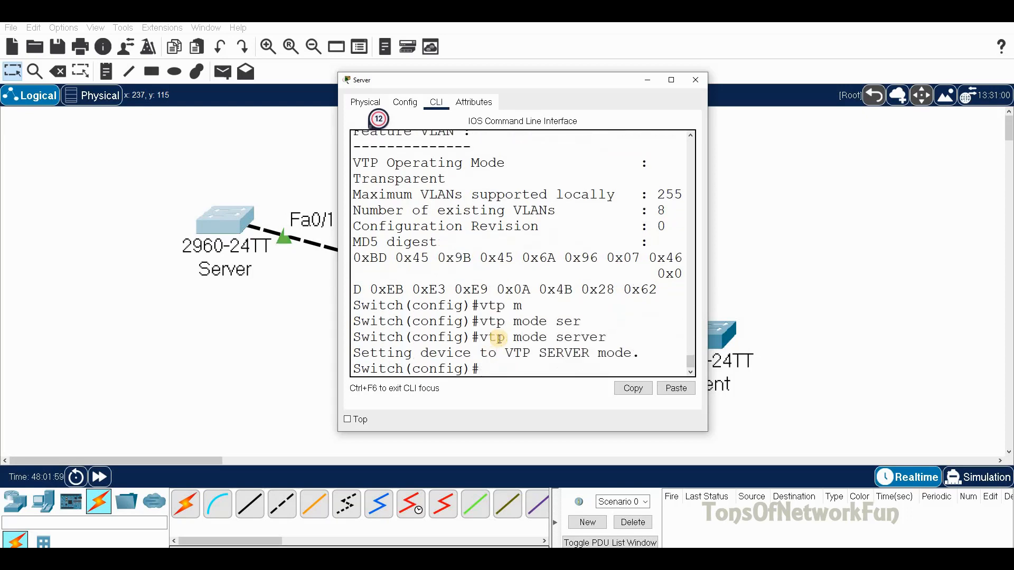
double_click(659, 226)
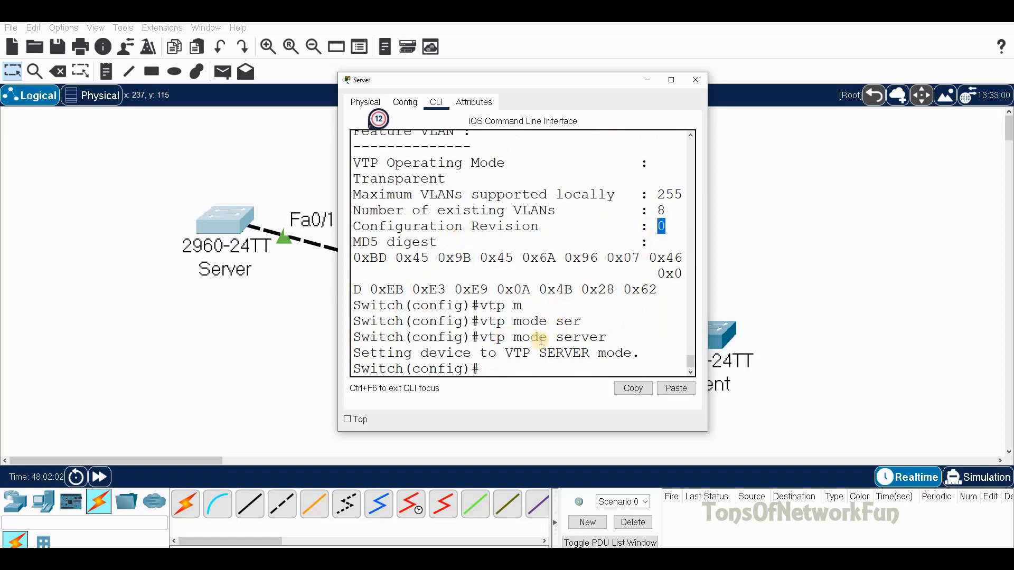
left_click(512, 367)
Step: Show the Server's VTP status and highlight the restored configuration revision 4
type("do sh vtp st")
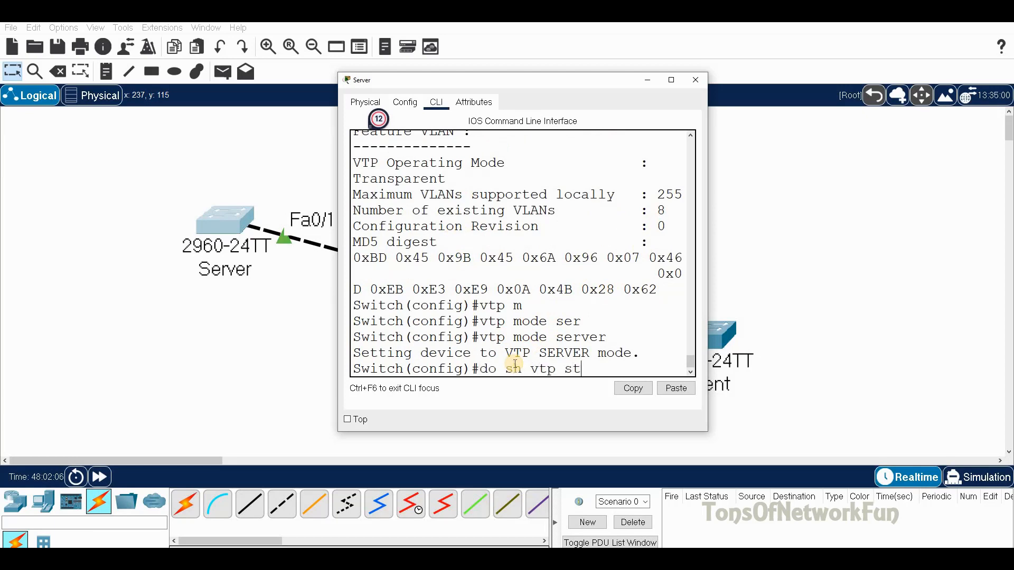
key("Return")
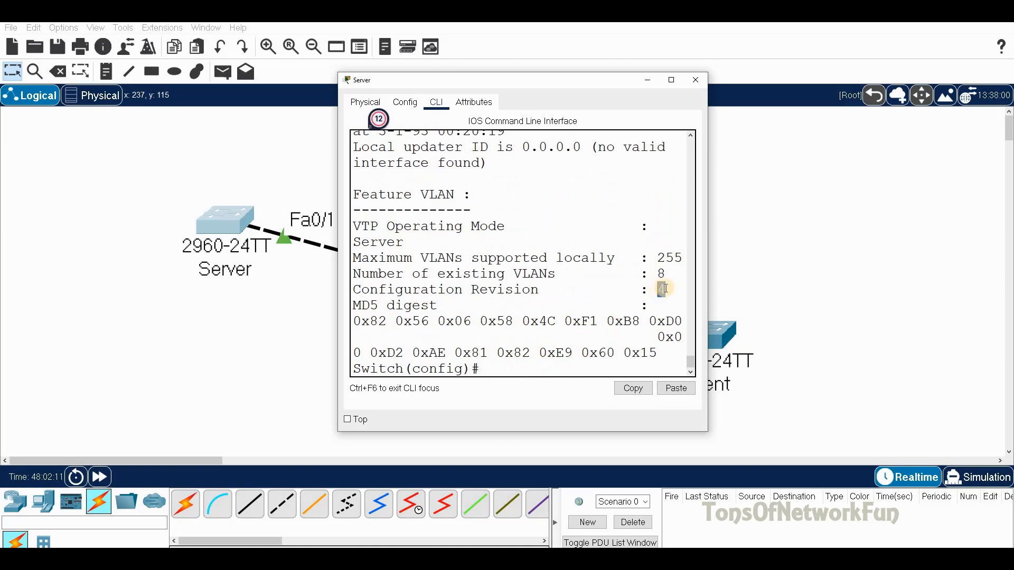
double_click(660, 289)
left_click(667, 287)
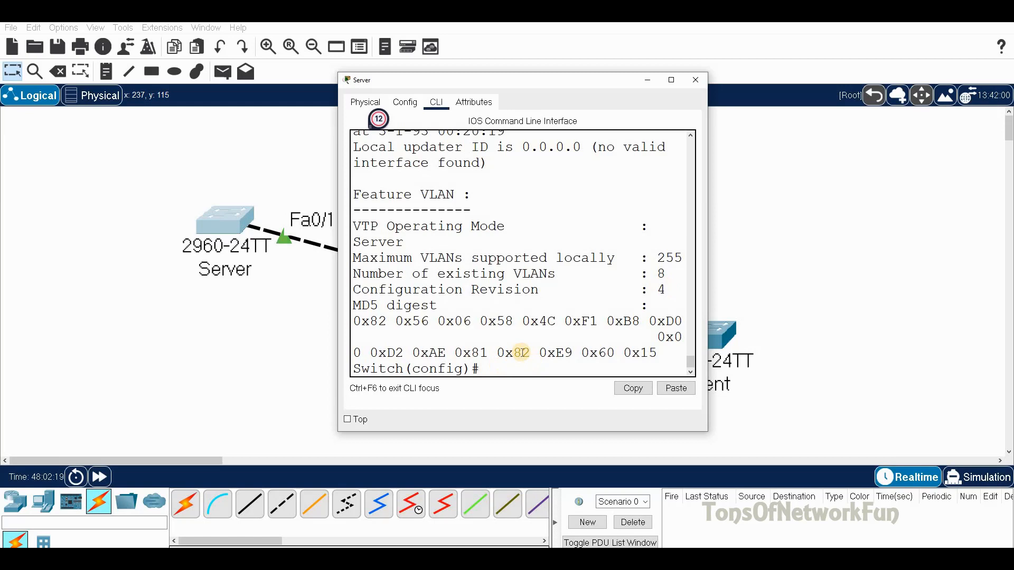
Step: Change the Server's VTP domain to test1 and confirm the configuration revision drops to 0
type("d")
key("Tab")
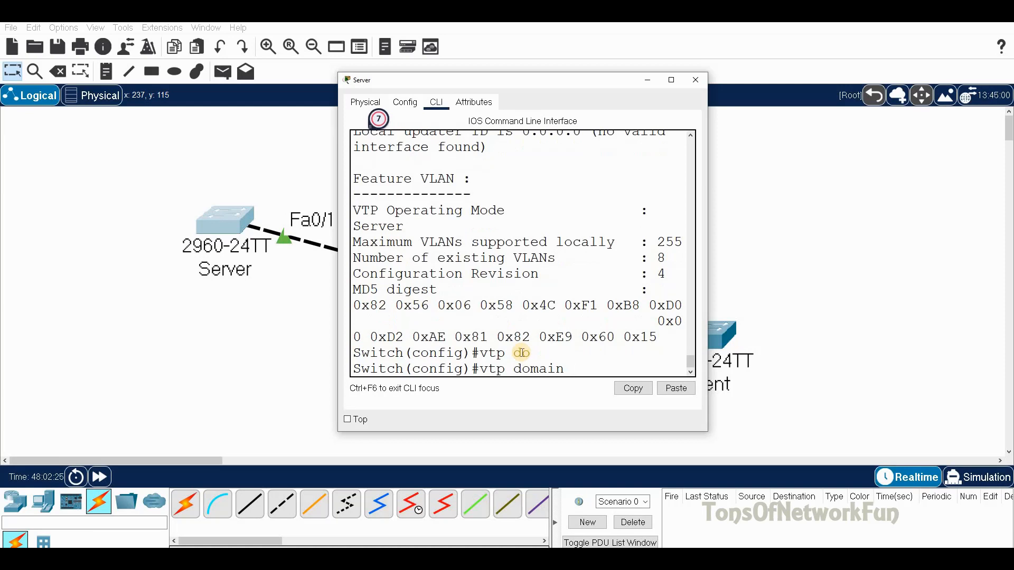
type("test1")
key("Return")
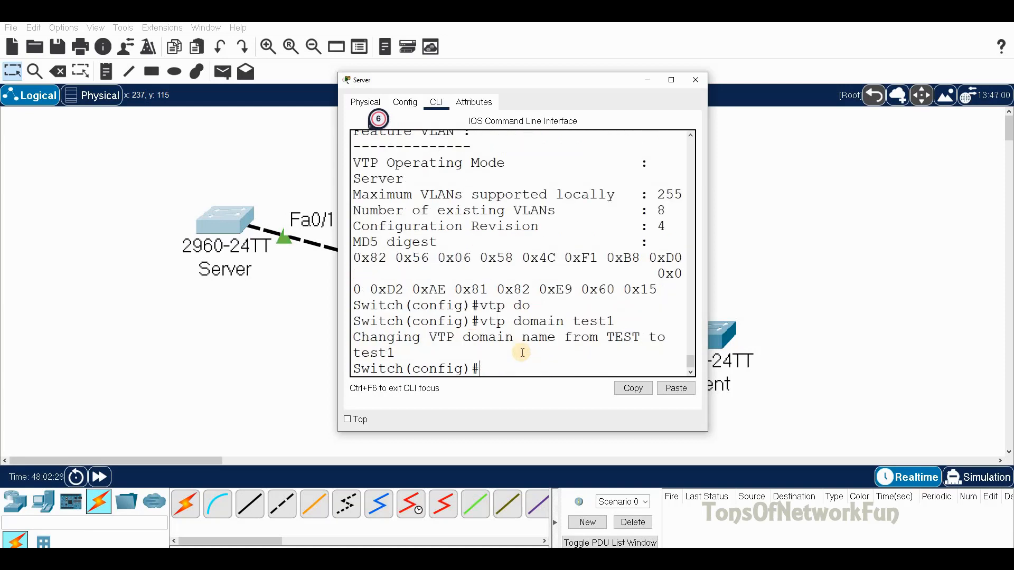
type("do sh vtp st")
key("Return")
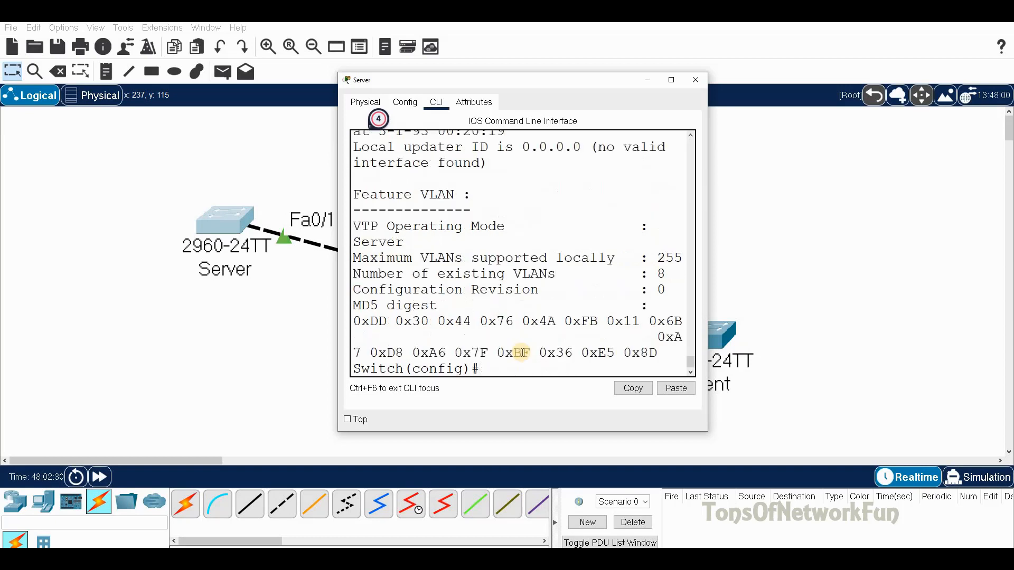
double_click(660, 289)
left_click(493, 366)
Step: Set the VTP domain back to TEST and verify the revision returns to 4
type("vtp do")
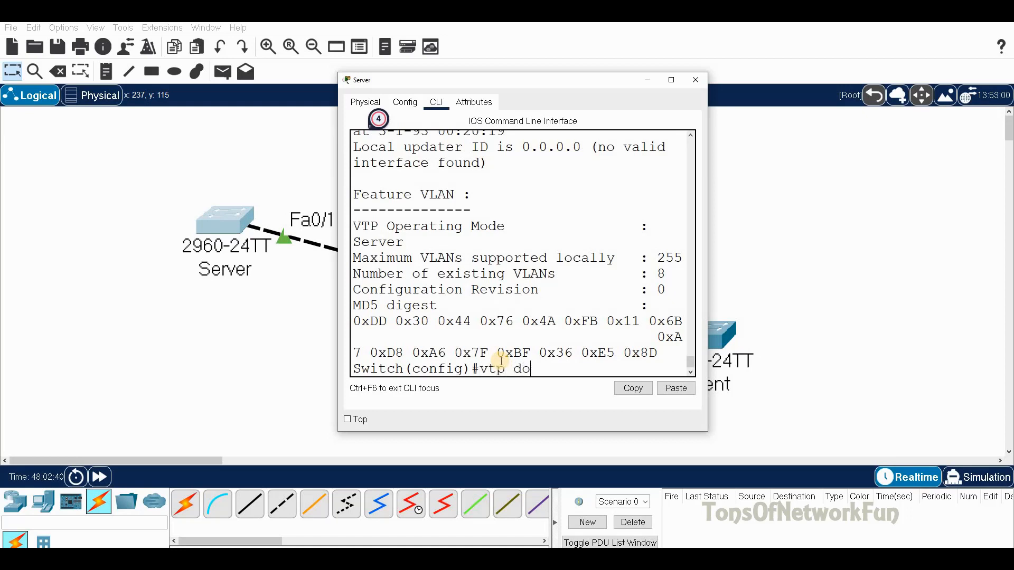
key("Tab")
type("TEST")
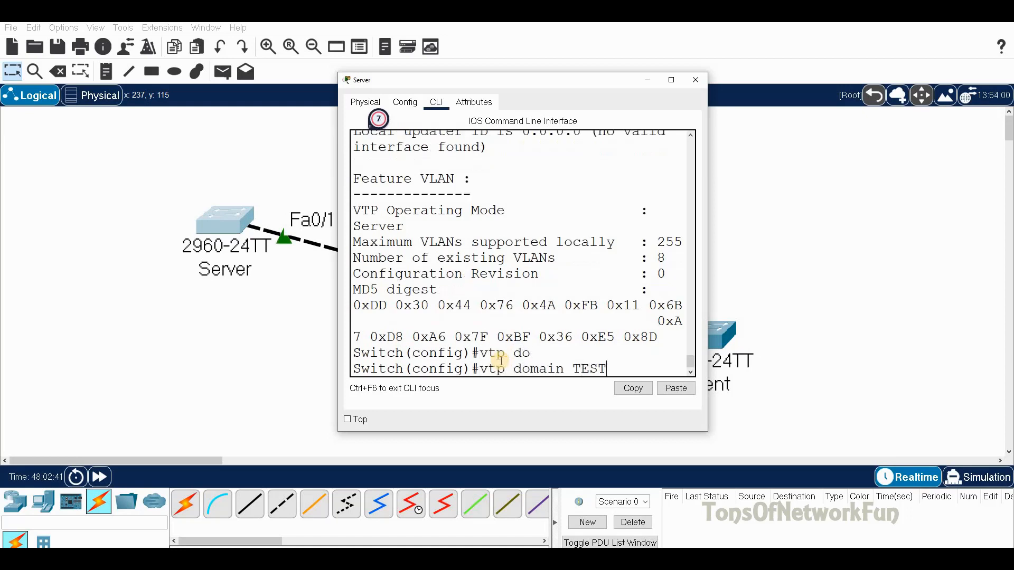
key("Return")
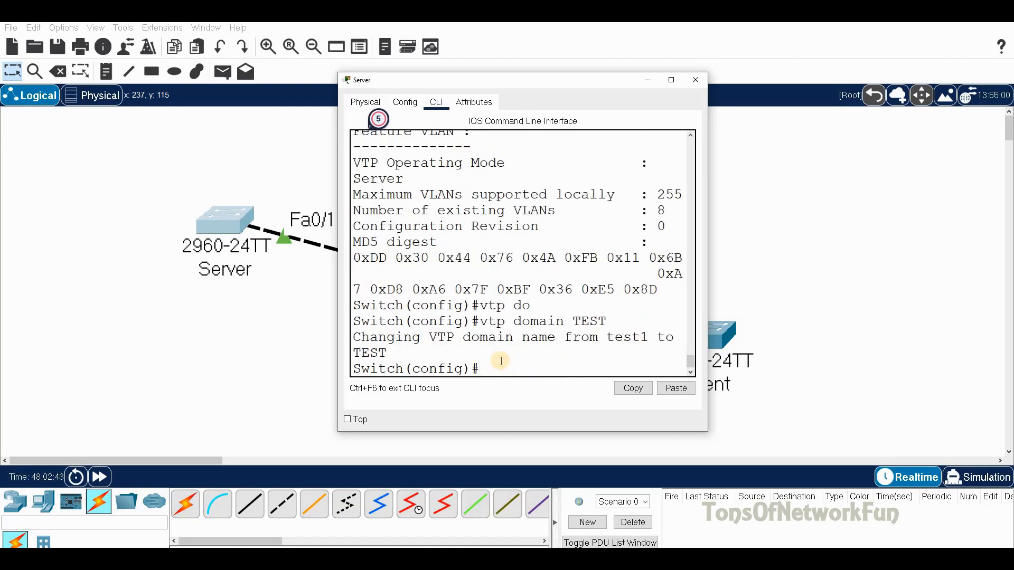
type("DO")
key("BackSpace")
key("BackSpace")
type("do sh vt st")
key("Return")
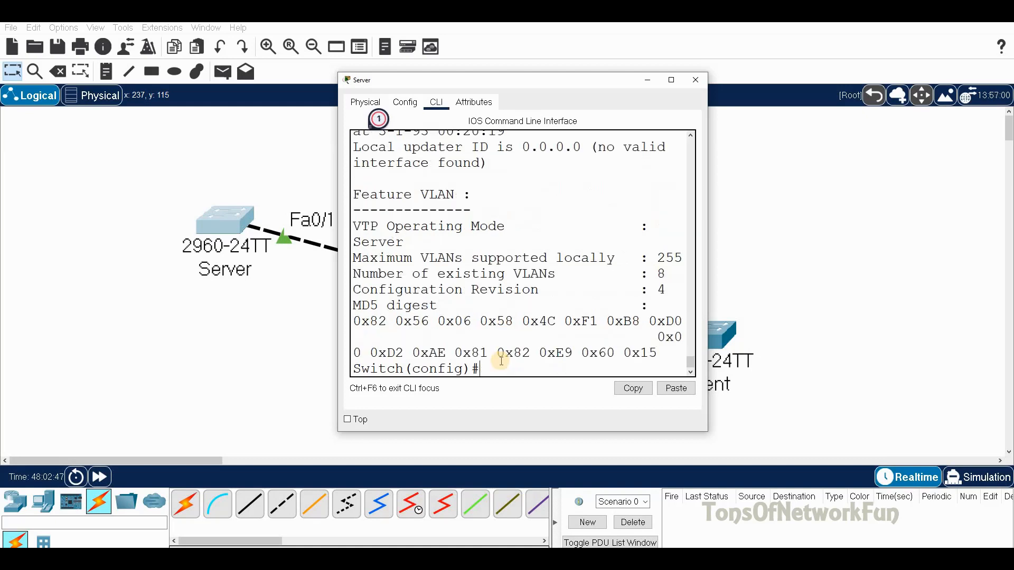
double_click(659, 288)
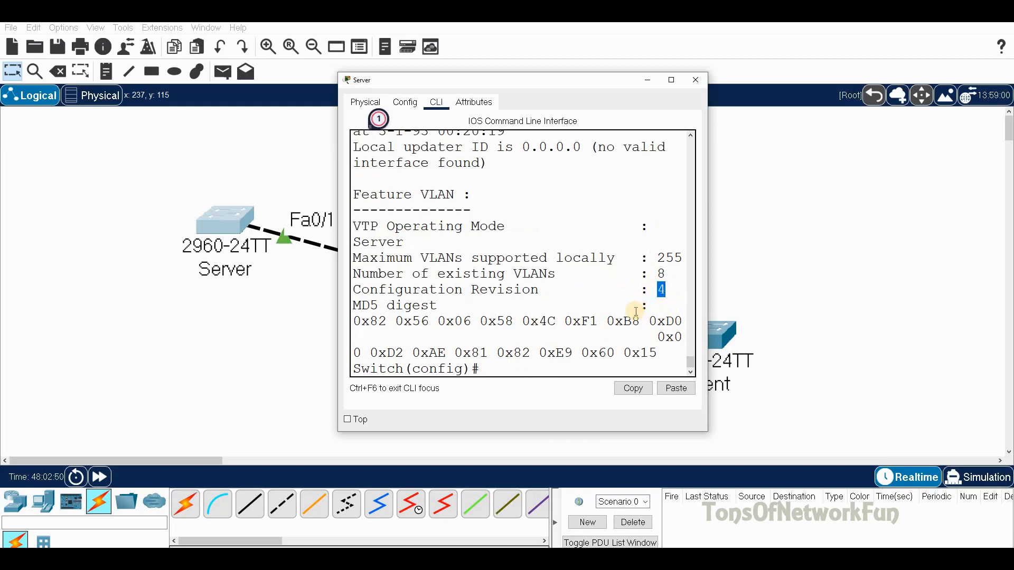
left_click(516, 374)
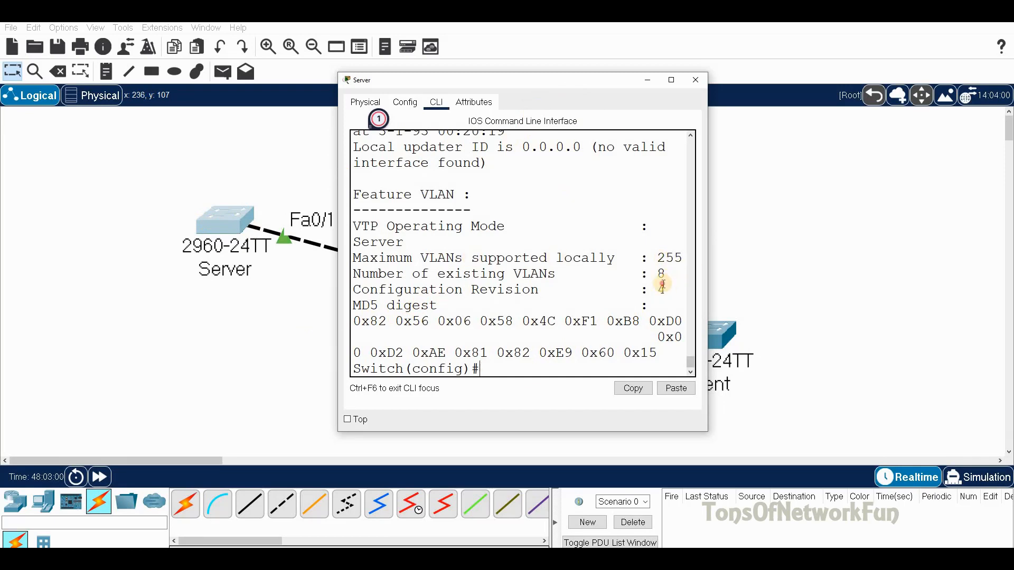
left_click_drag(662, 286, 651, 285)
left_click(671, 288)
left_click_drag(667, 288, 642, 288)
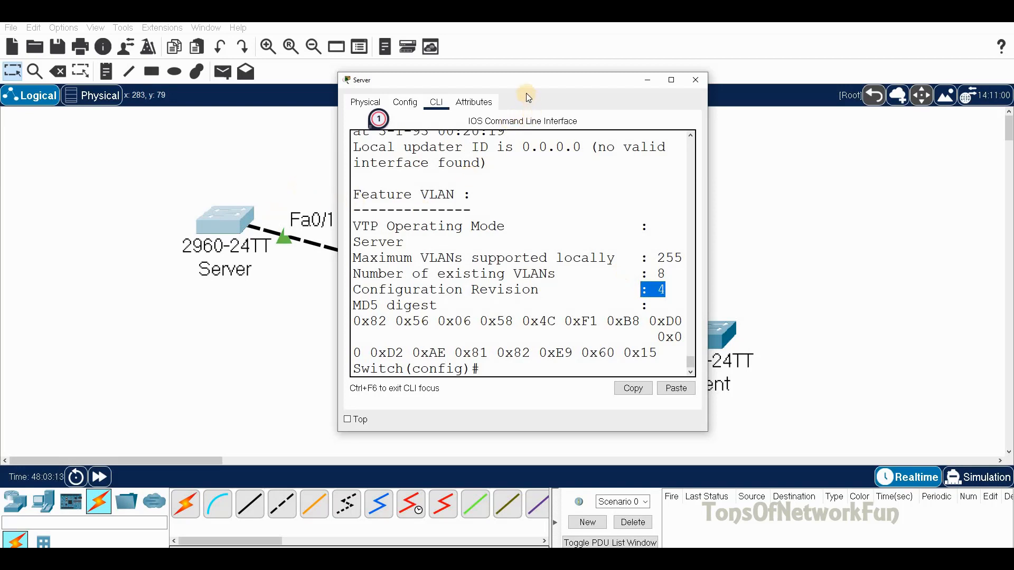
left_click_drag(527, 84, 658, 75)
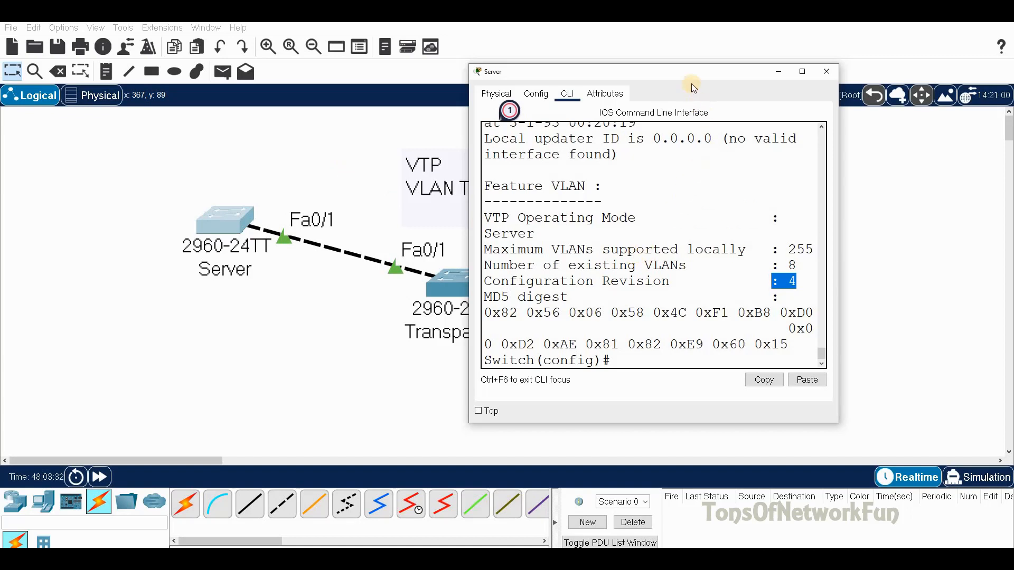
left_click_drag(691, 77, 222, 124)
left_click_drag(222, 210, 543, 131)
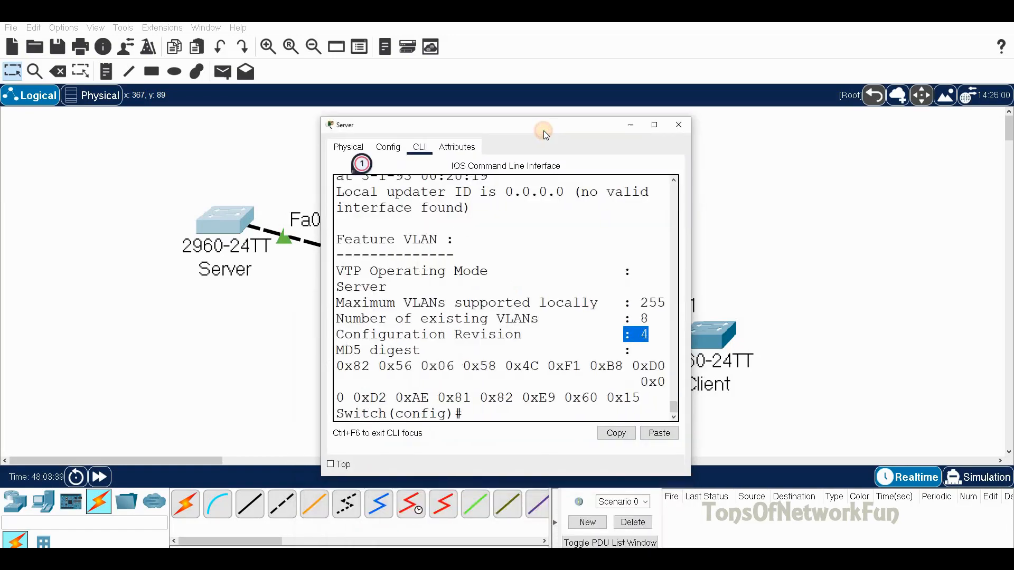